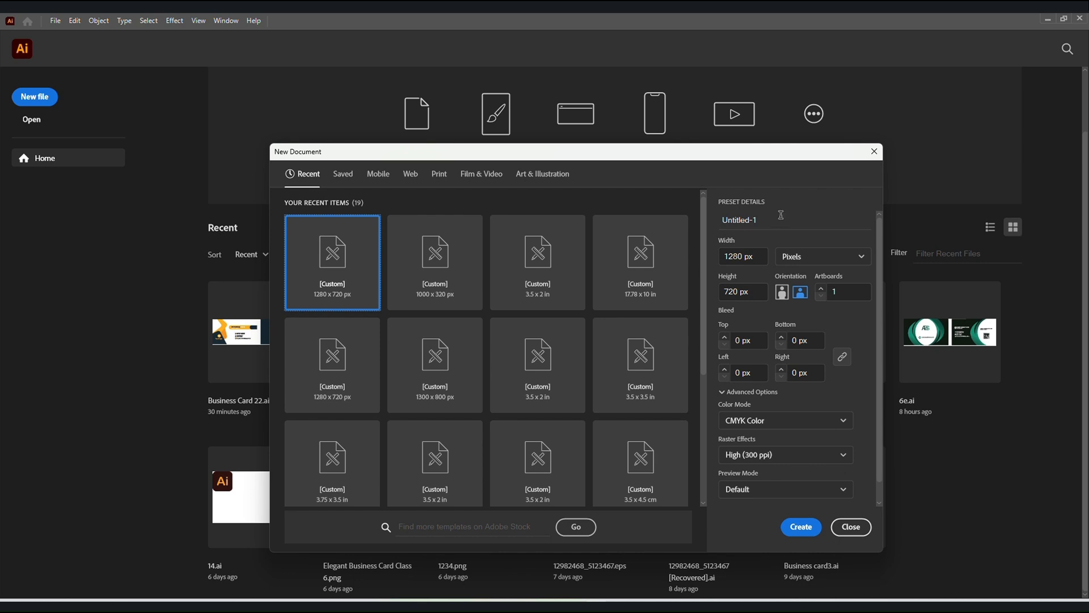
Name the new document "Business Card Class 7" and set its units to inches.
click(781, 215)
text(Business Card Class 7)
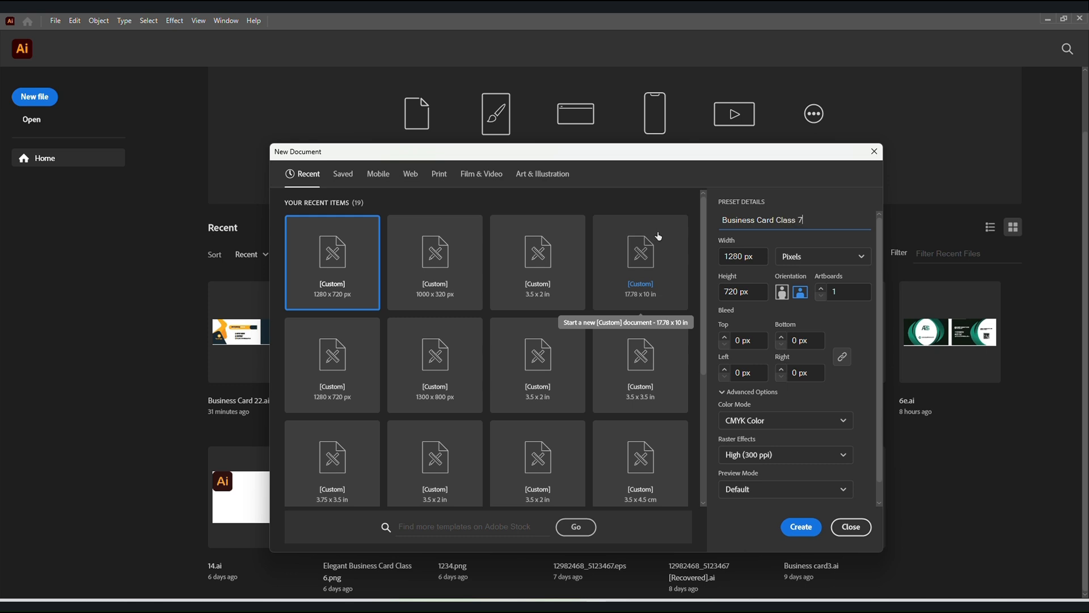
click(851, 261)
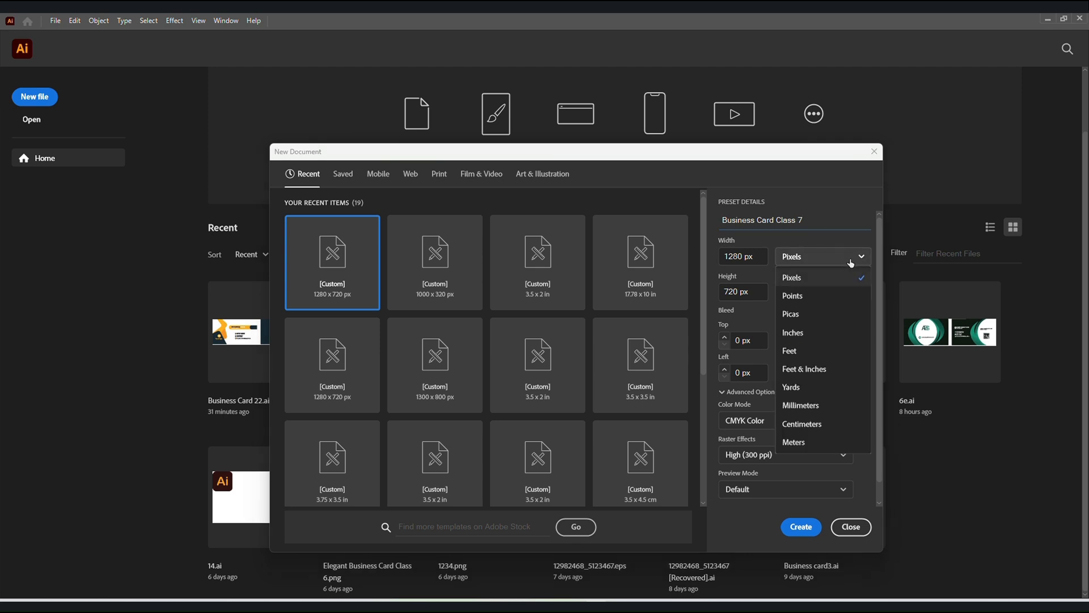
click(797, 333)
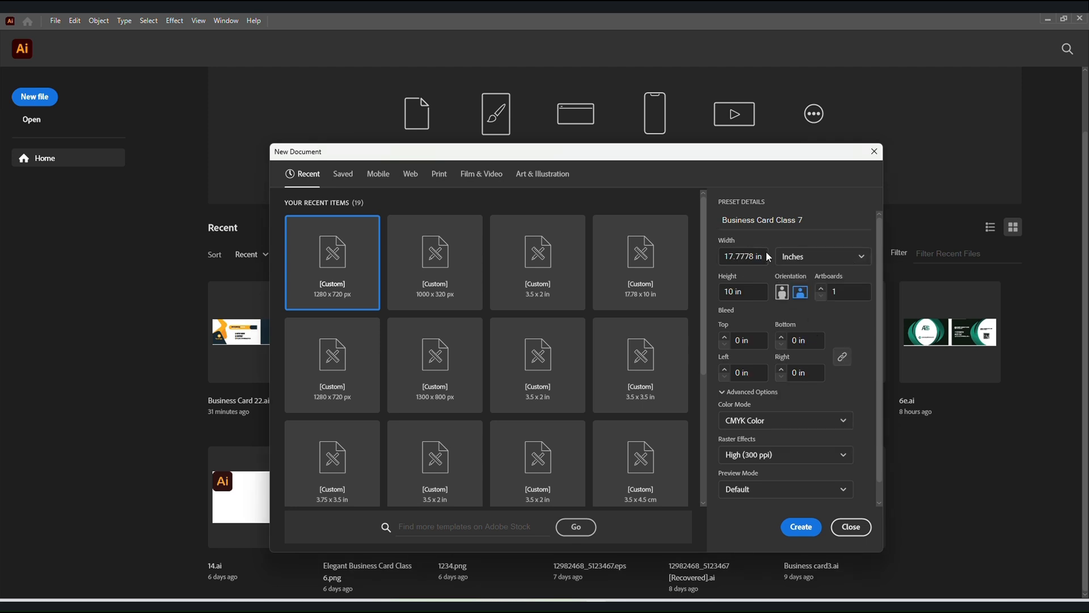
Set the new document's size to 3.5 in wide by 2 in high with 2 artboards.
click(763, 252)
text(3.5)
click(743, 291)
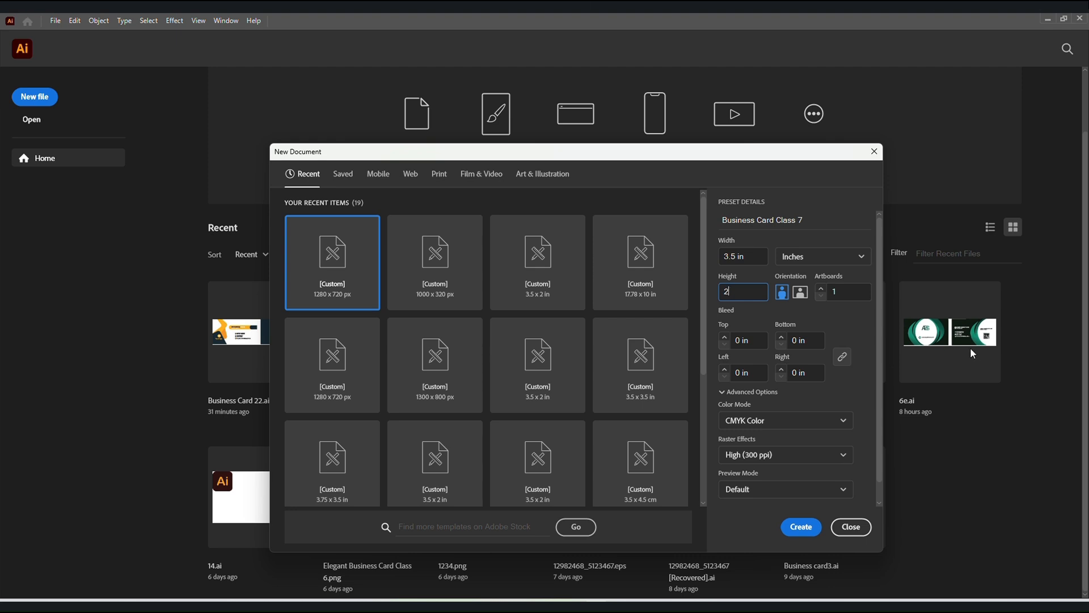
click(820, 288)
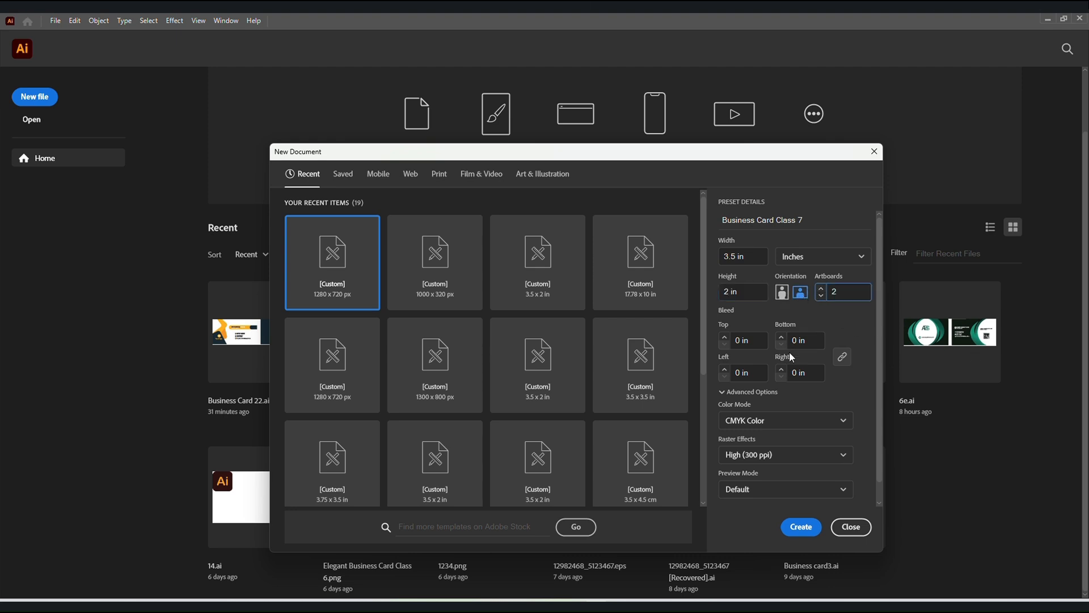
Set a 0.125 in bleed on all sides and create the CMYK document.
click(749, 339)
text(0.125)
click(850, 393)
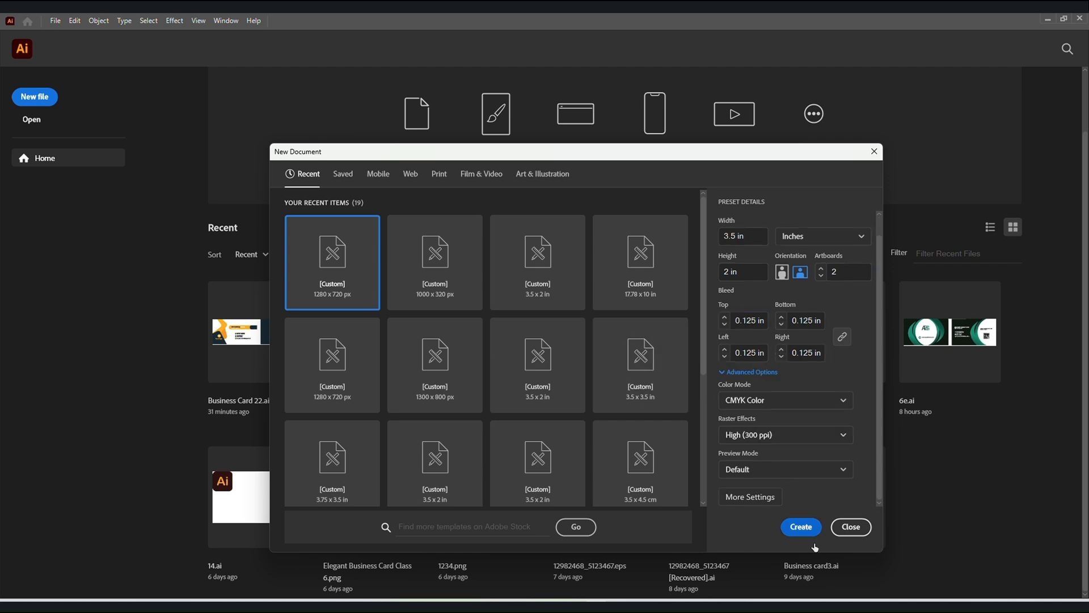
click(802, 529)
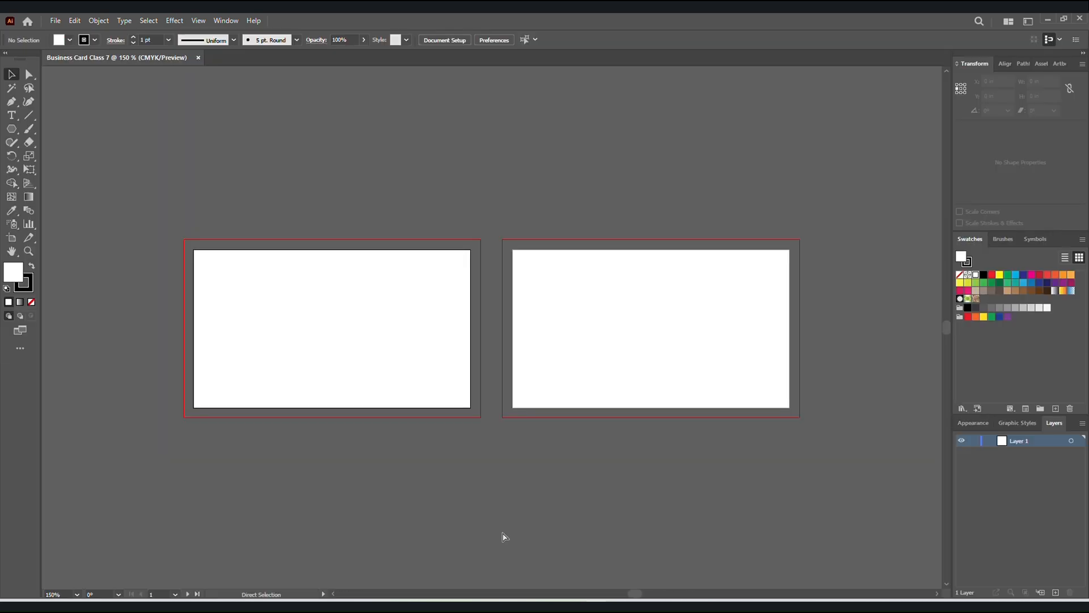
Create a rectangle 3.75 in wide by 2.25 in high for the first card's full bleed area.
scroll(499, 510, down, 3)
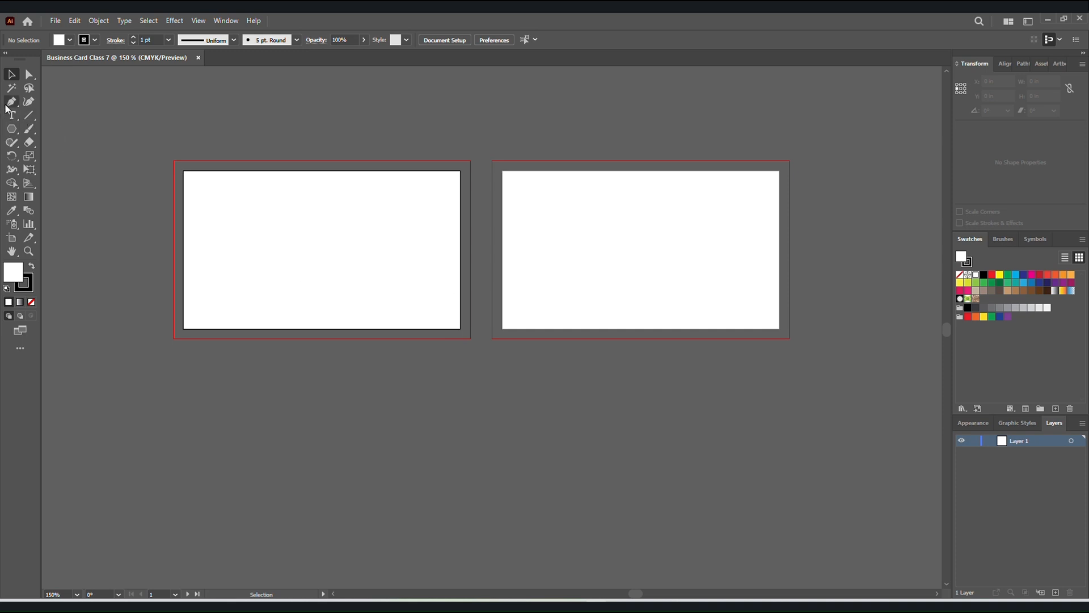
drag(16, 128, 38, 129)
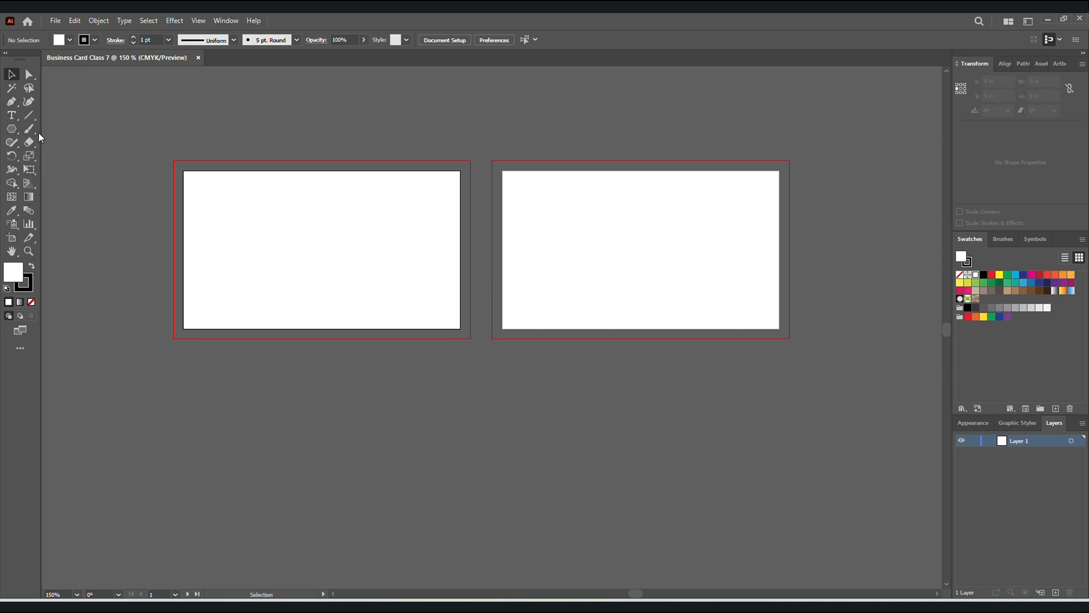
click(305, 236)
text(3)
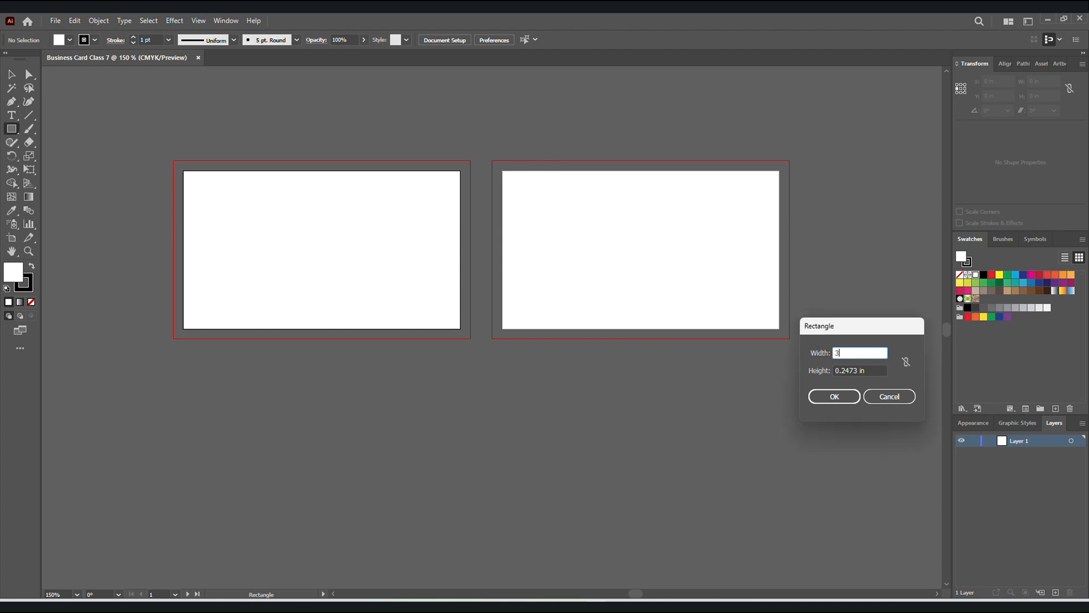
text(.75)
key(Tab)
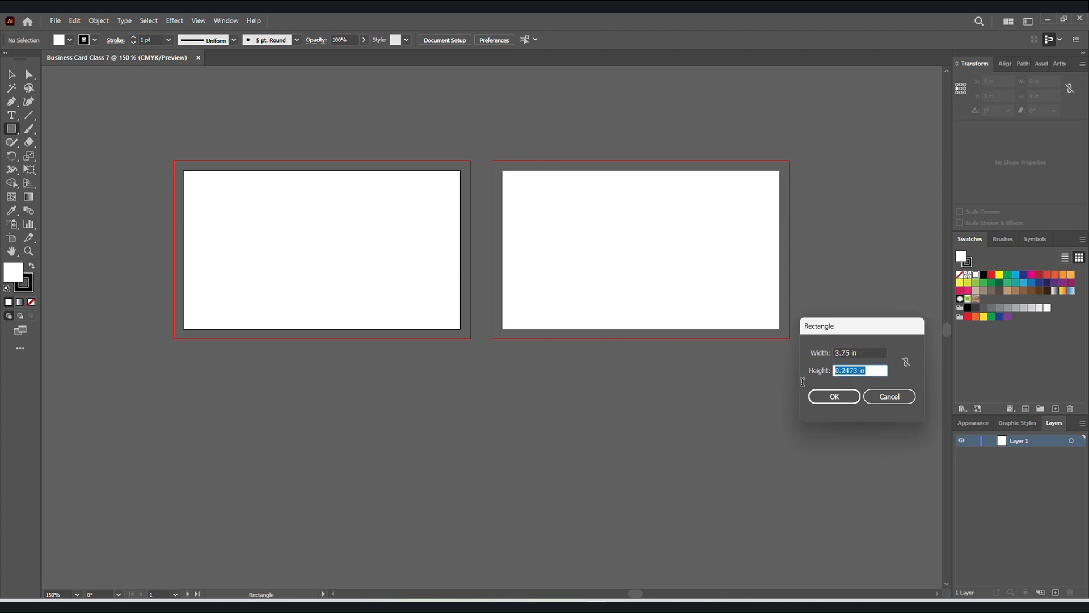
text(2.25)
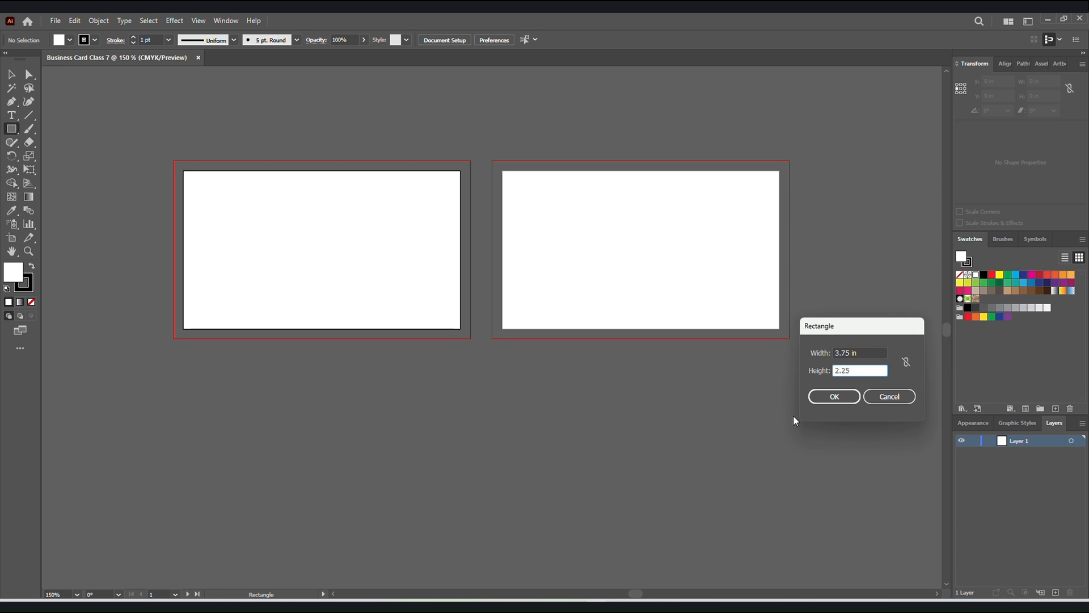
click(820, 396)
Centre the 3.75 × 2.25 in rectangle horizontally and vertically on the first artboard.
click(1006, 60)
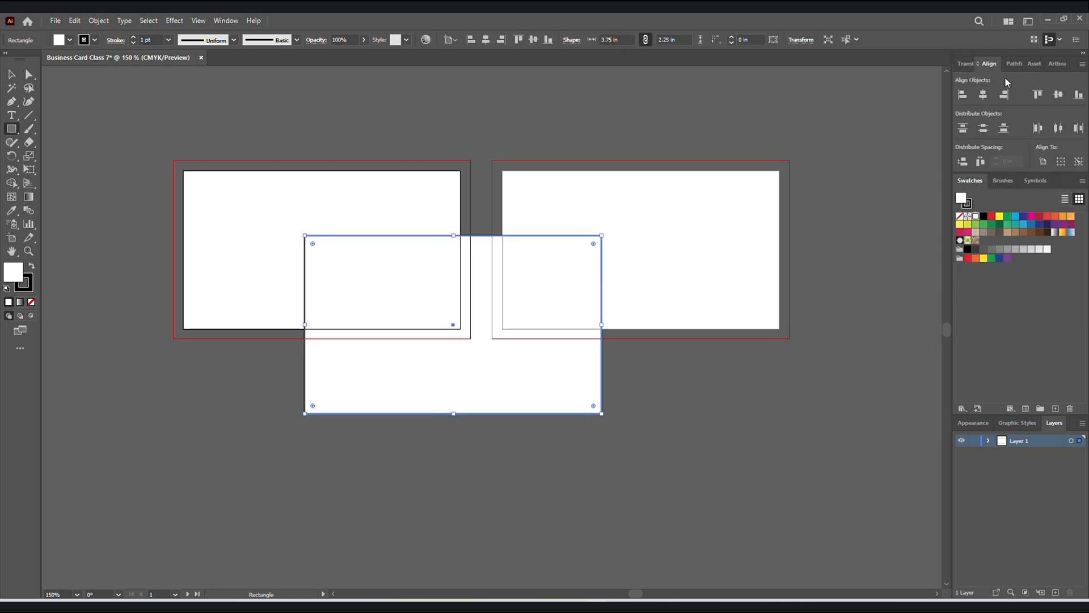
click(983, 94)
click(1058, 94)
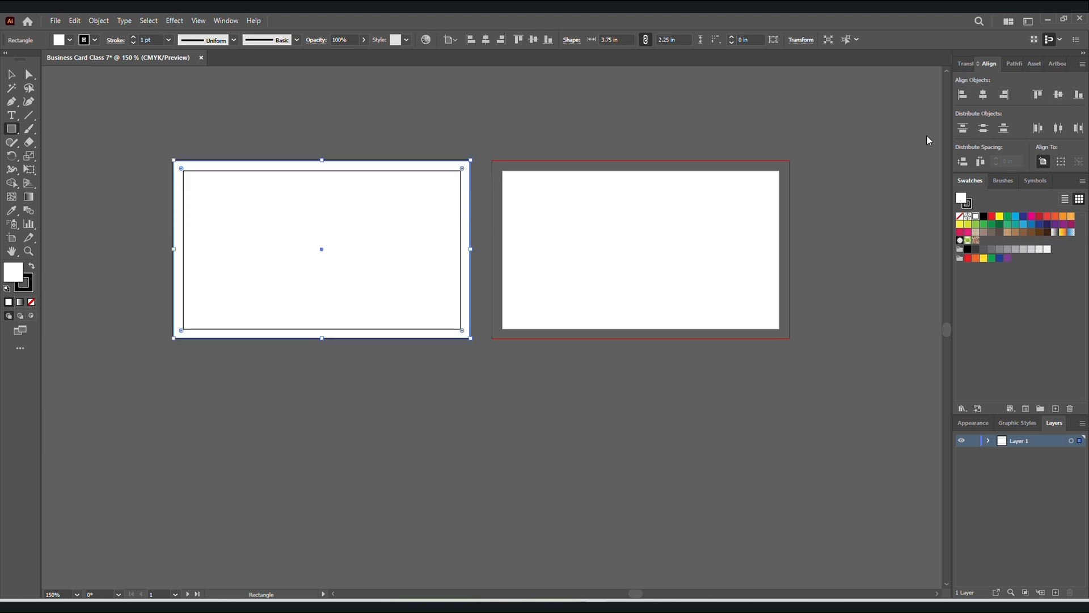
Remove the stroke from the bleed-size rectangle, keeping its white fill, and deselect it.
click(25, 283)
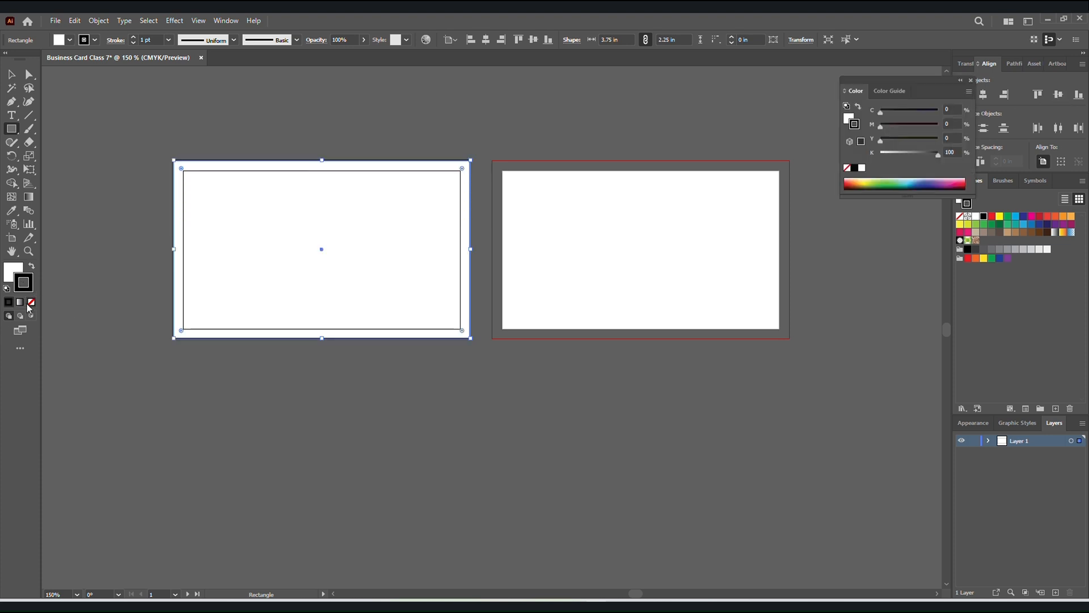
key(/)
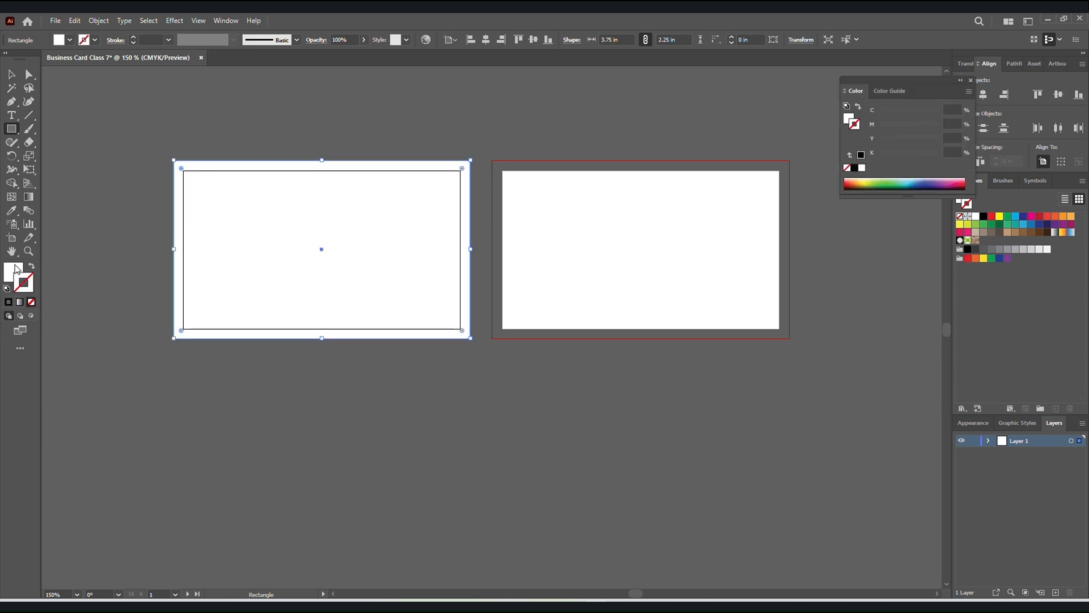
click(16, 268)
click(12, 74)
click(117, 139)
click(343, 296)
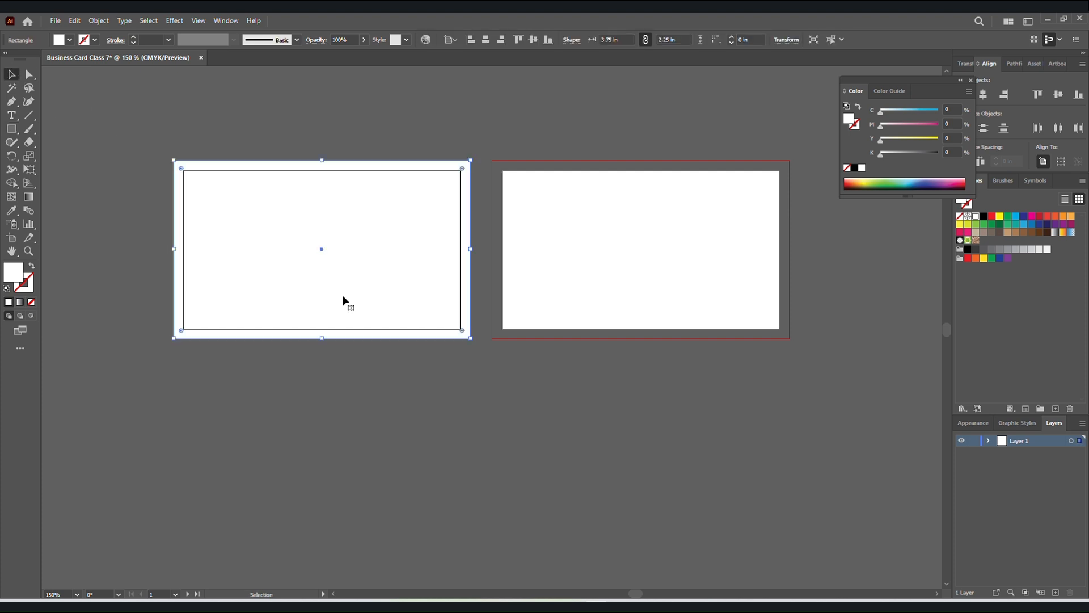
click(54, 146)
Create a second rectangle 3.25 in wide by 1.75 in high as the safe-area guide.
key(m)
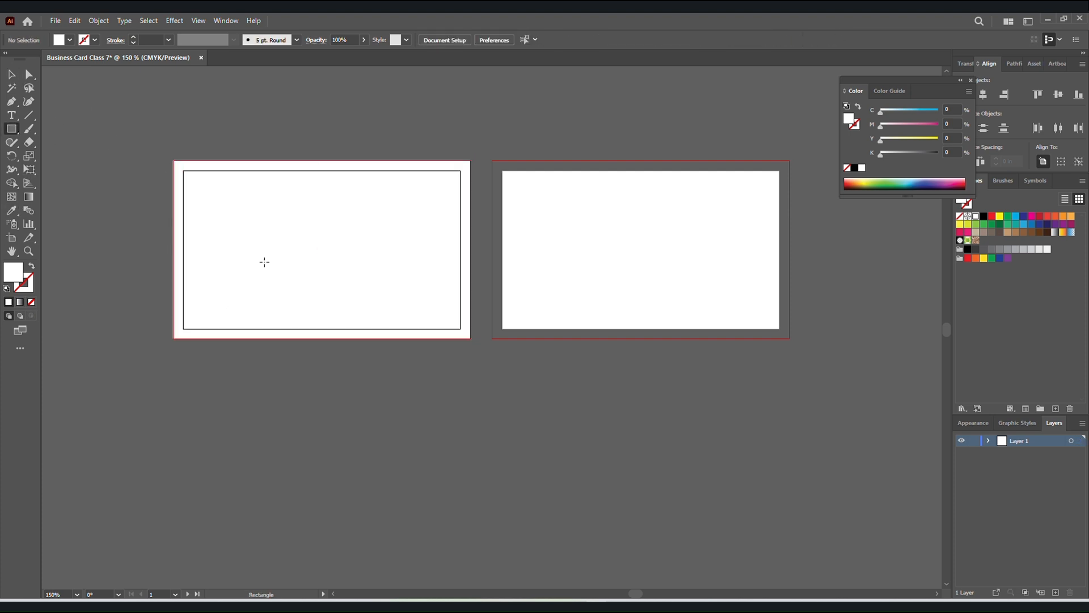
click(264, 262)
text(3.)
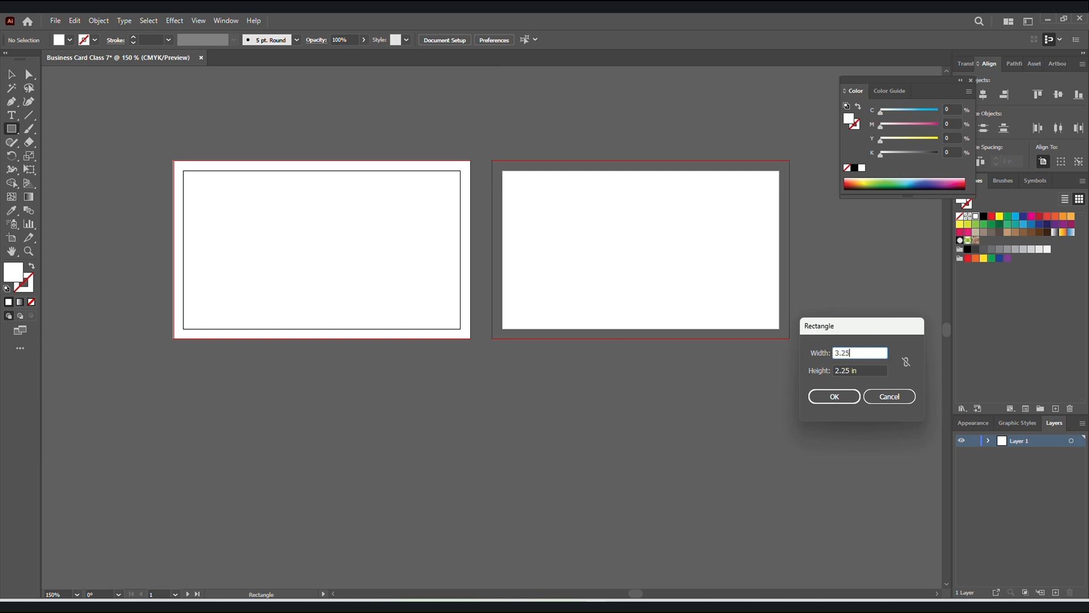
text(25)
key(Tab)
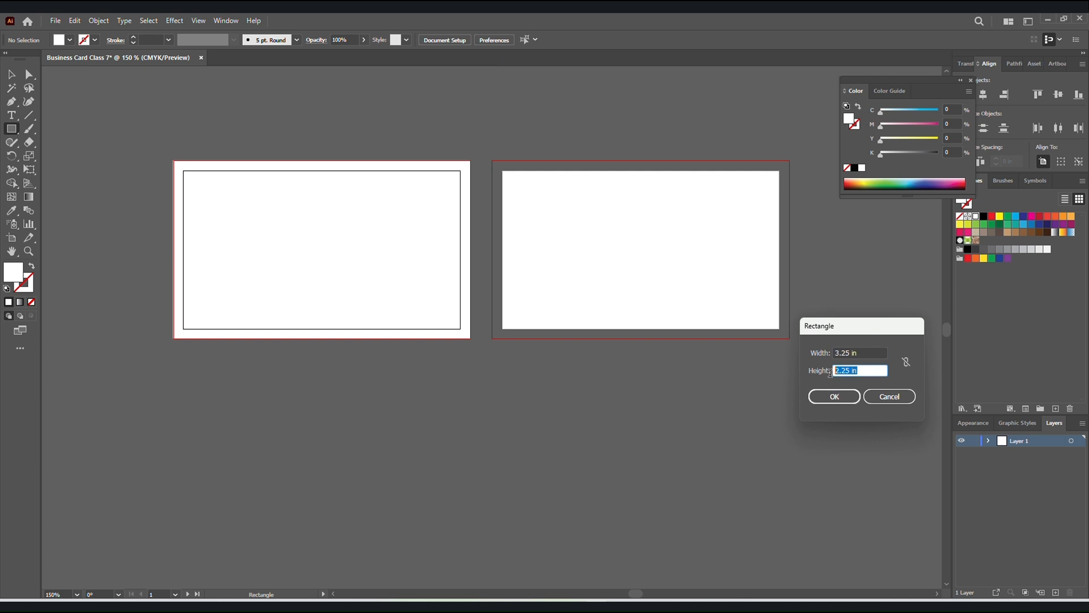
text(1)
click(834, 396)
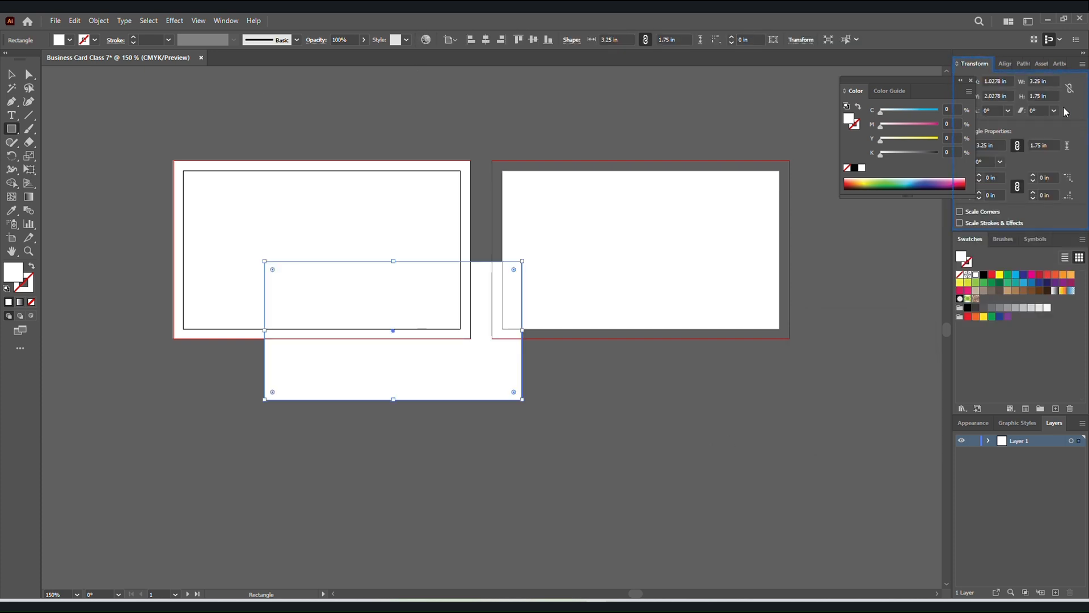
Centre the safe-area rectangle on the first artboard and give it a 0.25 pt black stroke.
click(1005, 64)
click(984, 95)
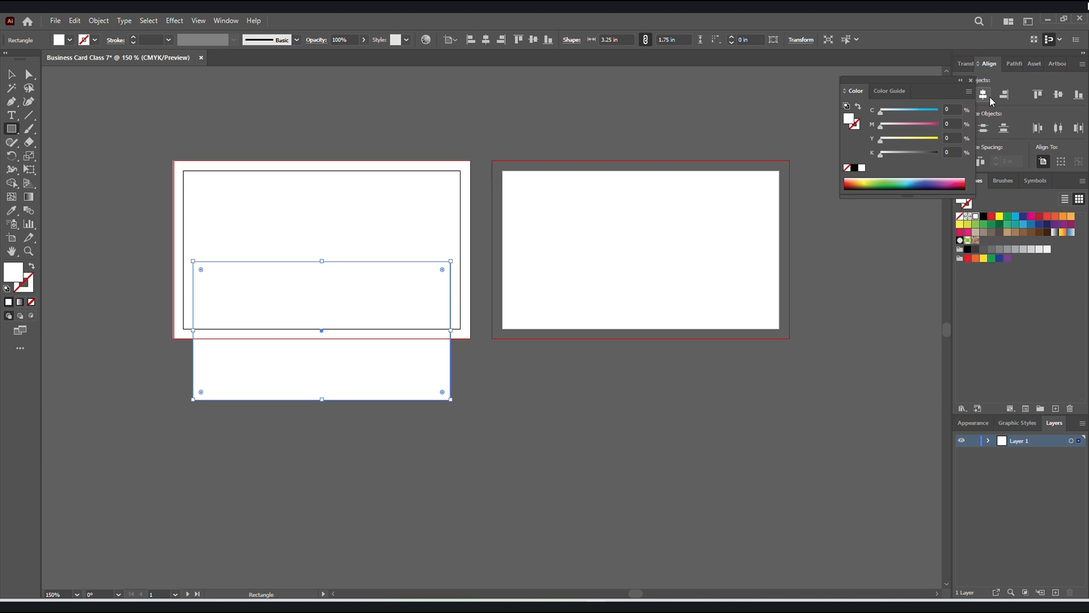
click(1058, 98)
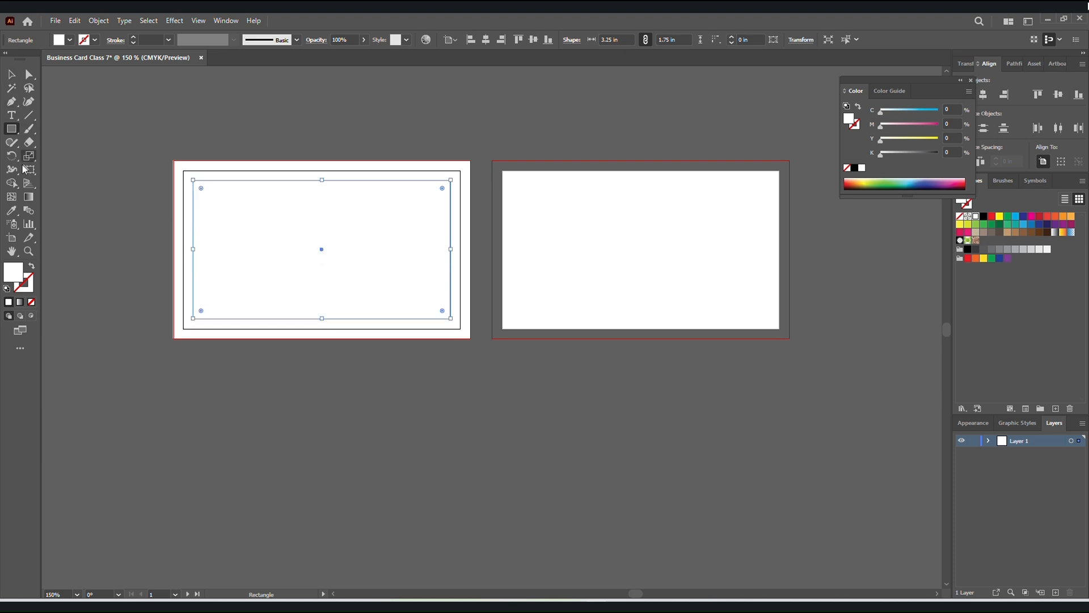
click(133, 37)
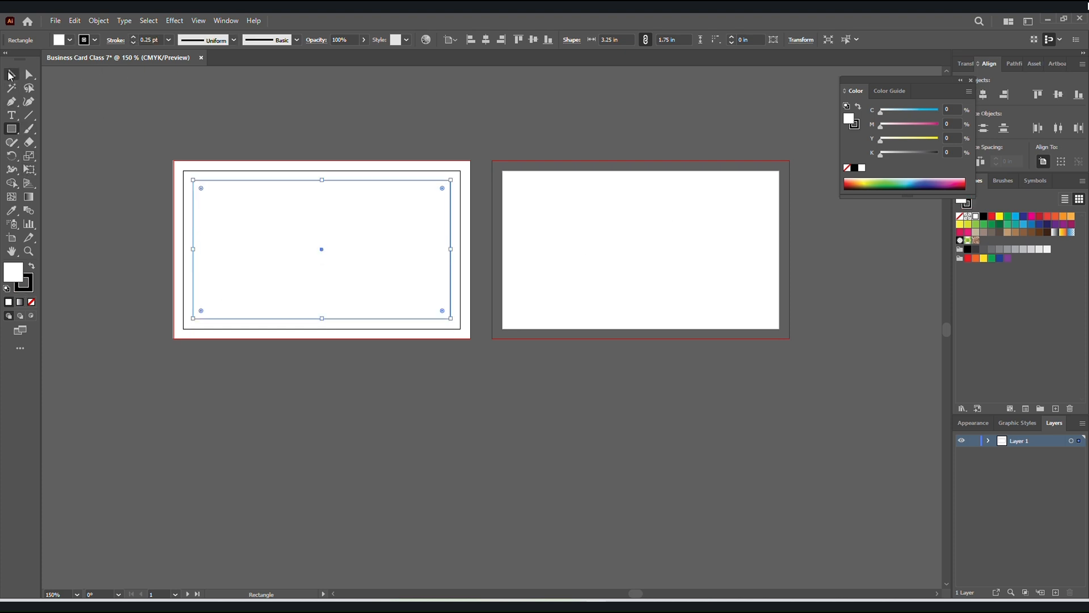
click(9, 74)
Duplicate the first artboard's rectangles onto the second artboard, aligned with its bleed area.
click(169, 197)
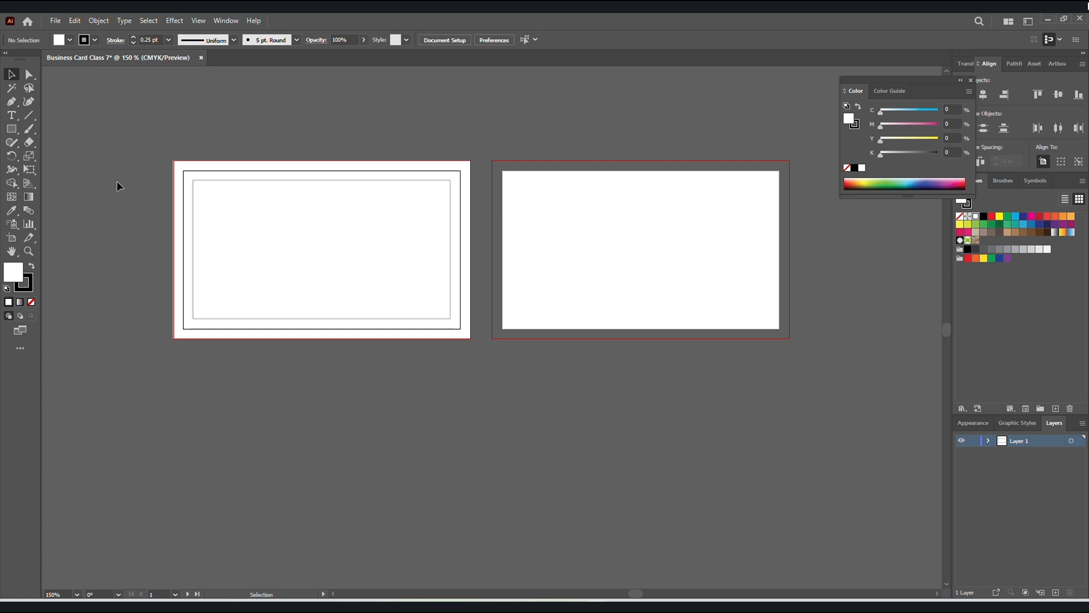
drag(117, 185, 636, 278)
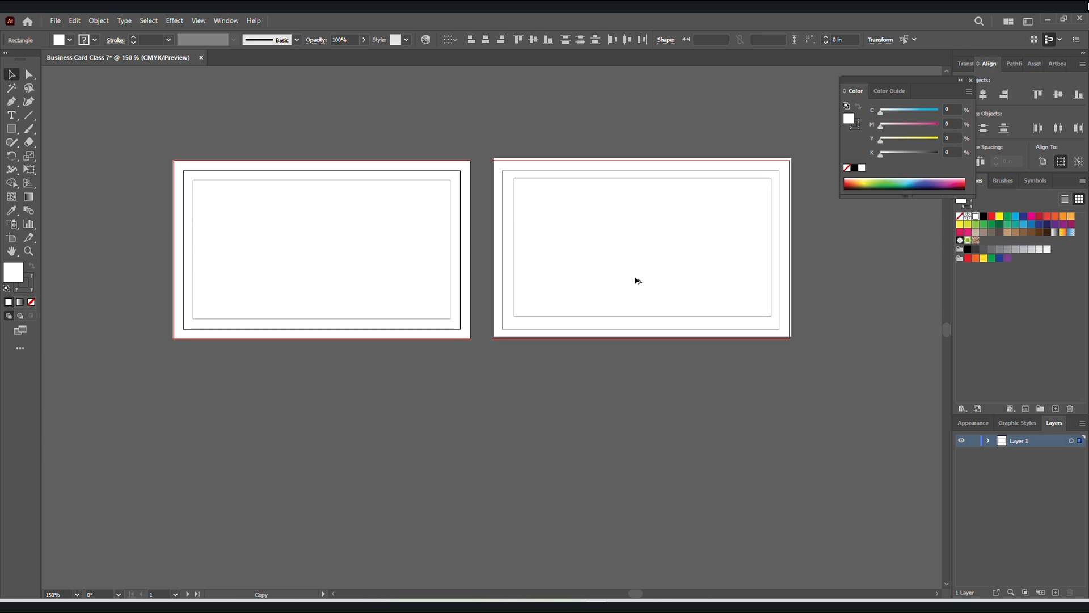
click(377, 367)
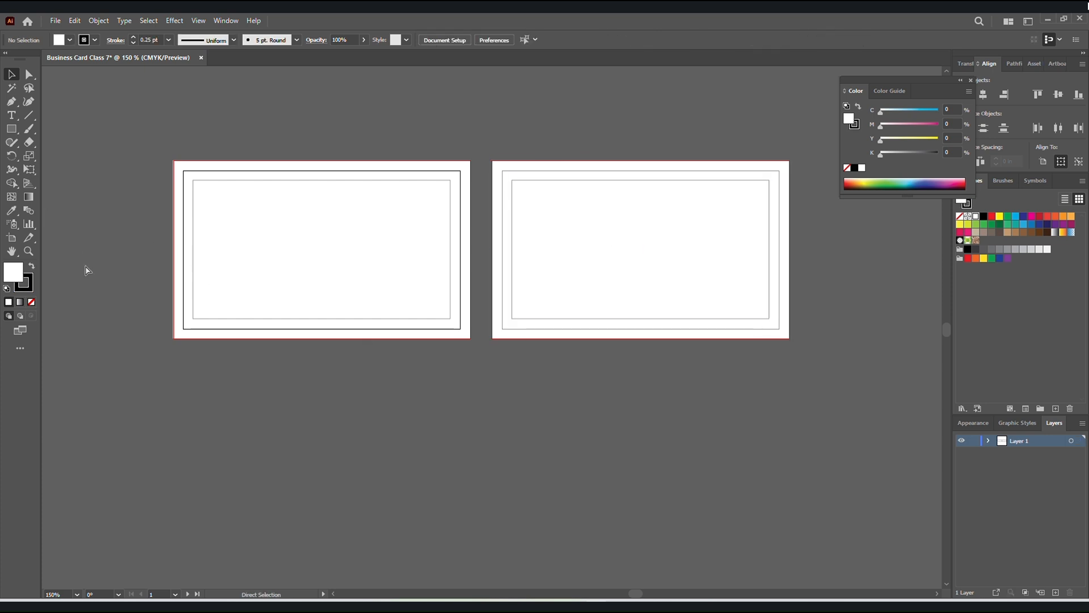
Paste the contact details, ABS PRO logo and four colour samples, and place them below the first artboard.
key(ctrl+v)
drag(491, 368, 245, 479)
click(468, 423)
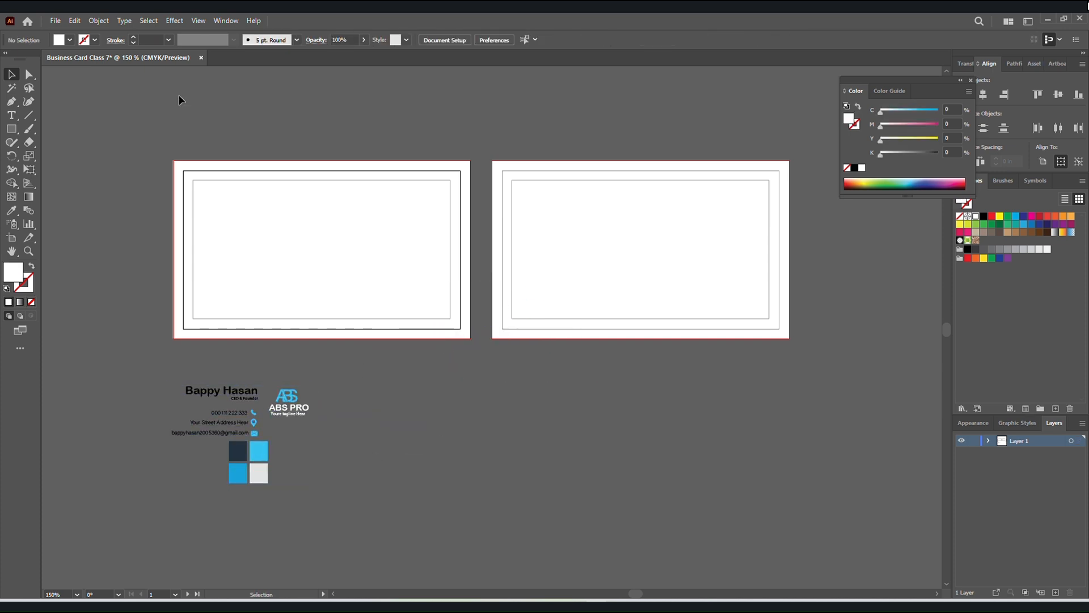
Draw a closed five-sided Pen shape about 1.81 in wide by 2.25 in high, covering the left part of the first artboard's bleed area.
click(17, 109)
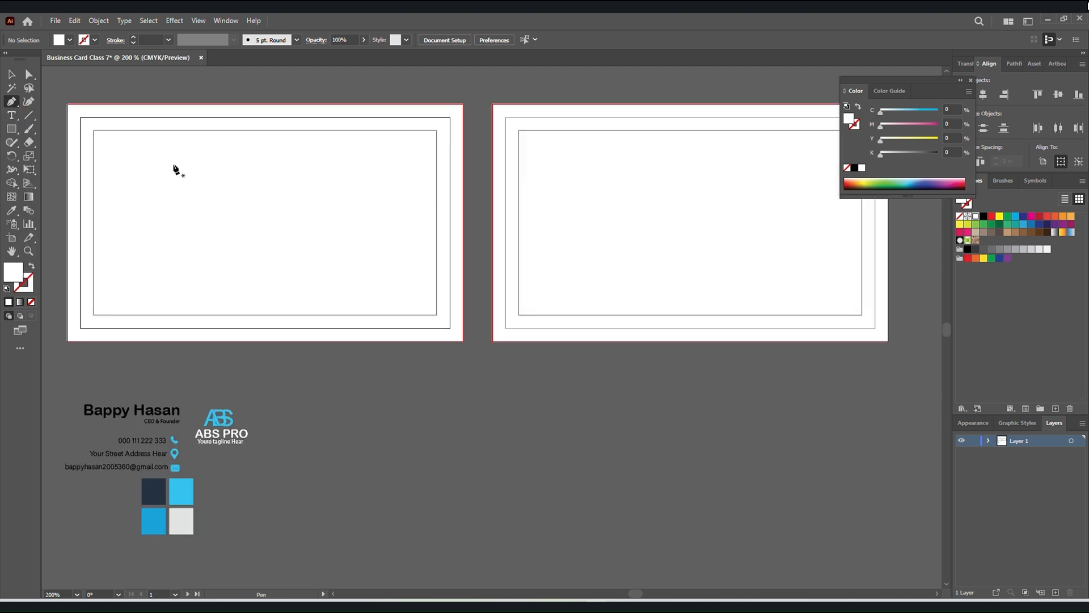
key(ctrl+equal)
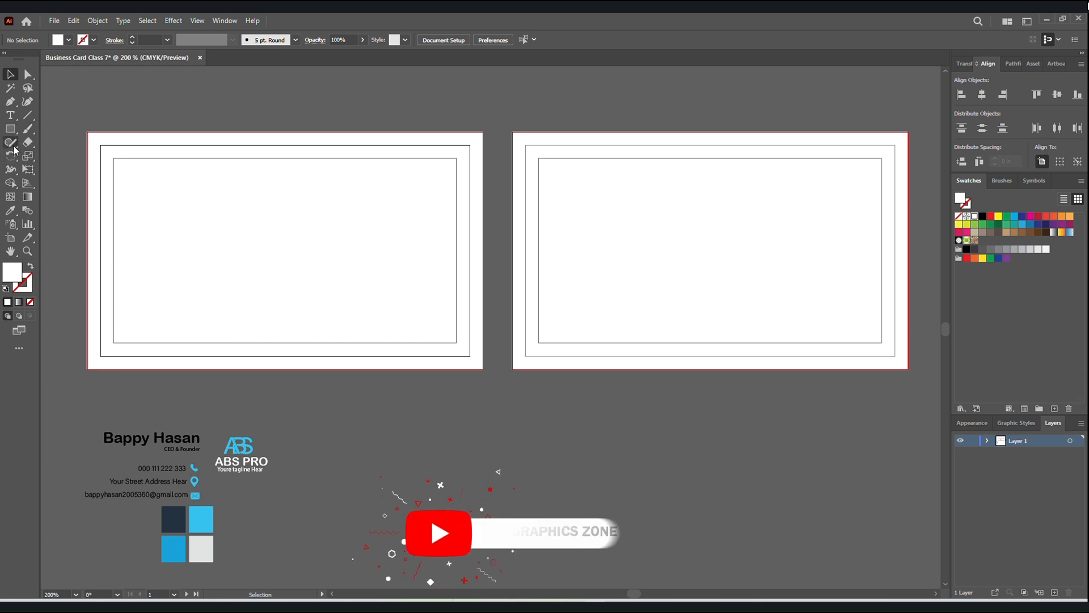
click(9, 102)
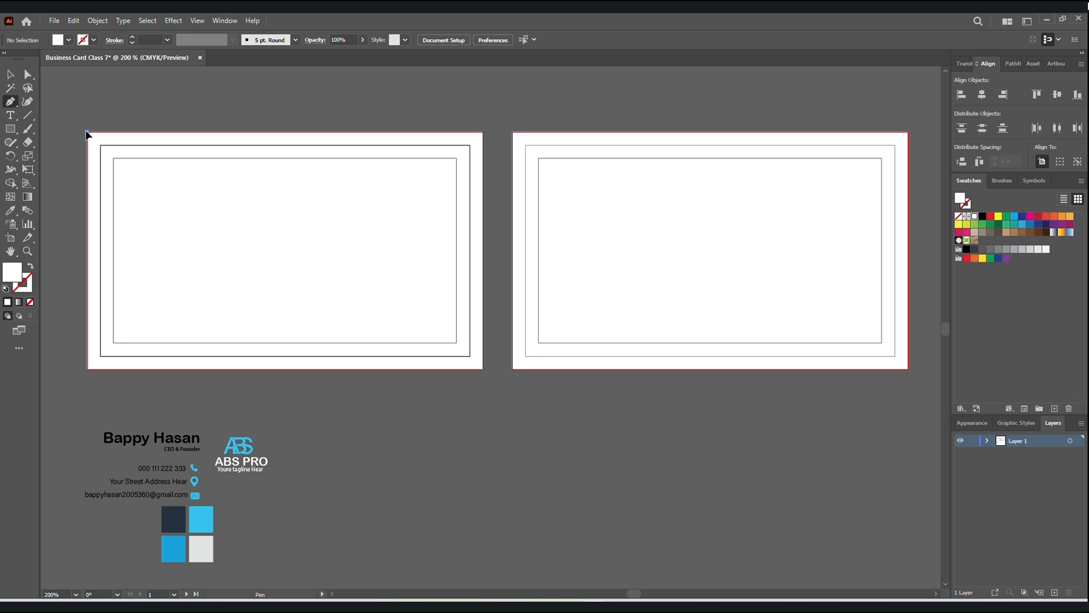
click(87, 132)
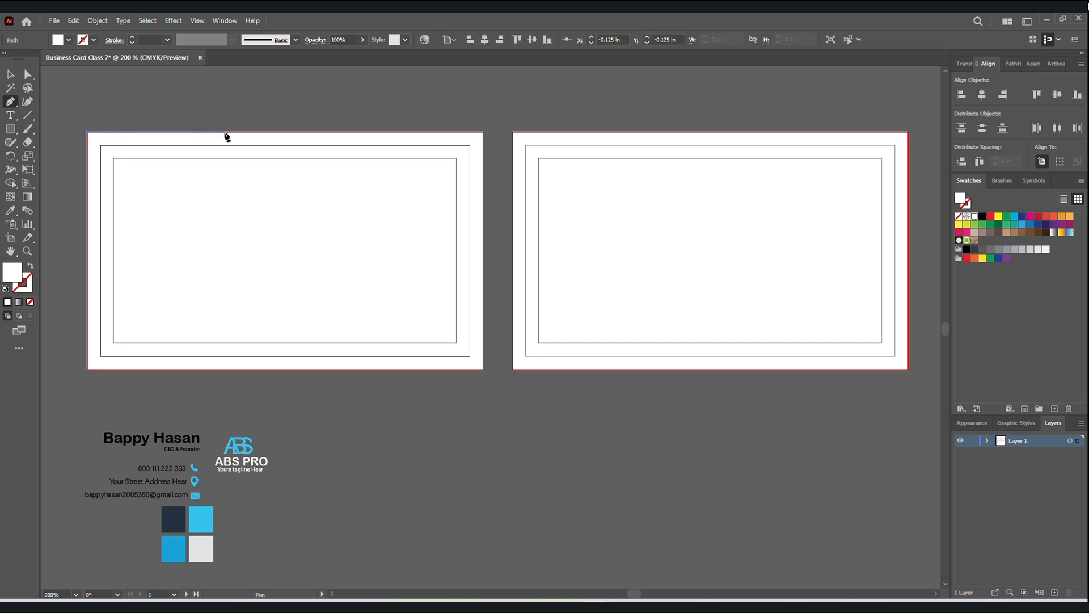
click(225, 132)
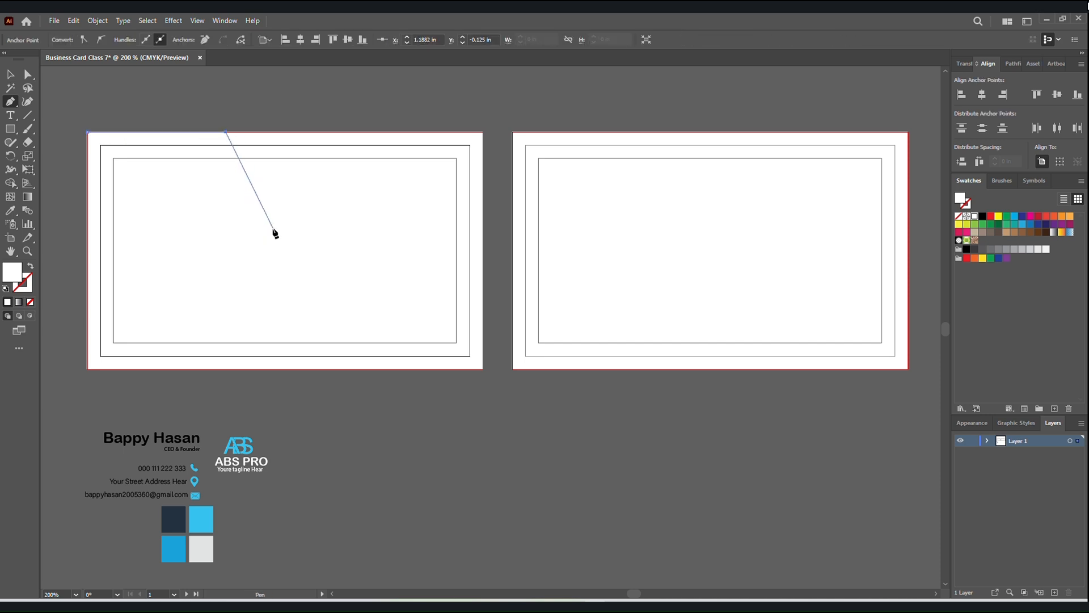
click(268, 218)
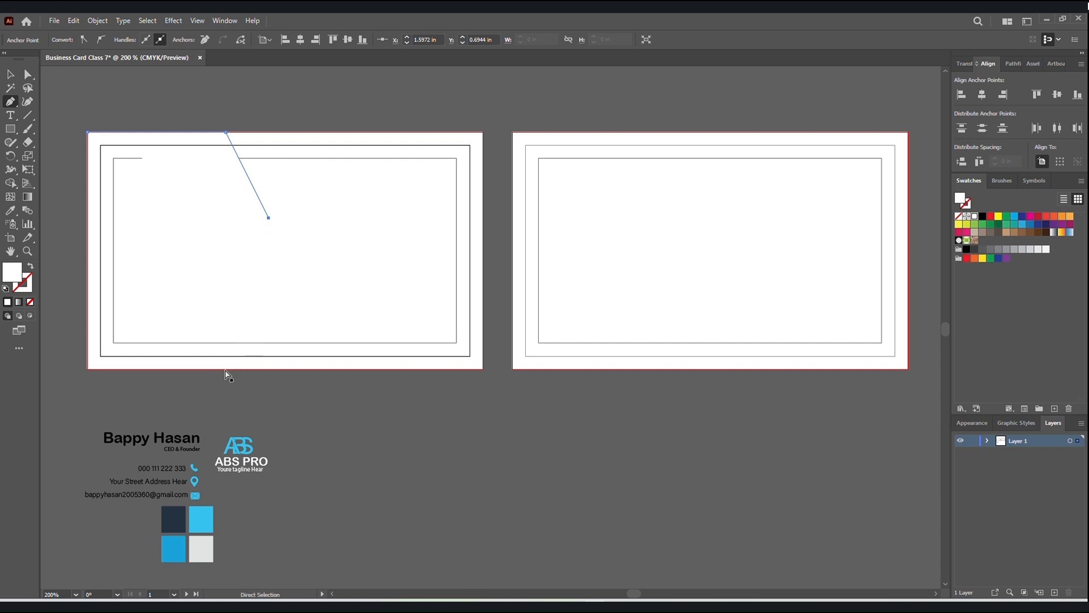
key(ctrl+z)
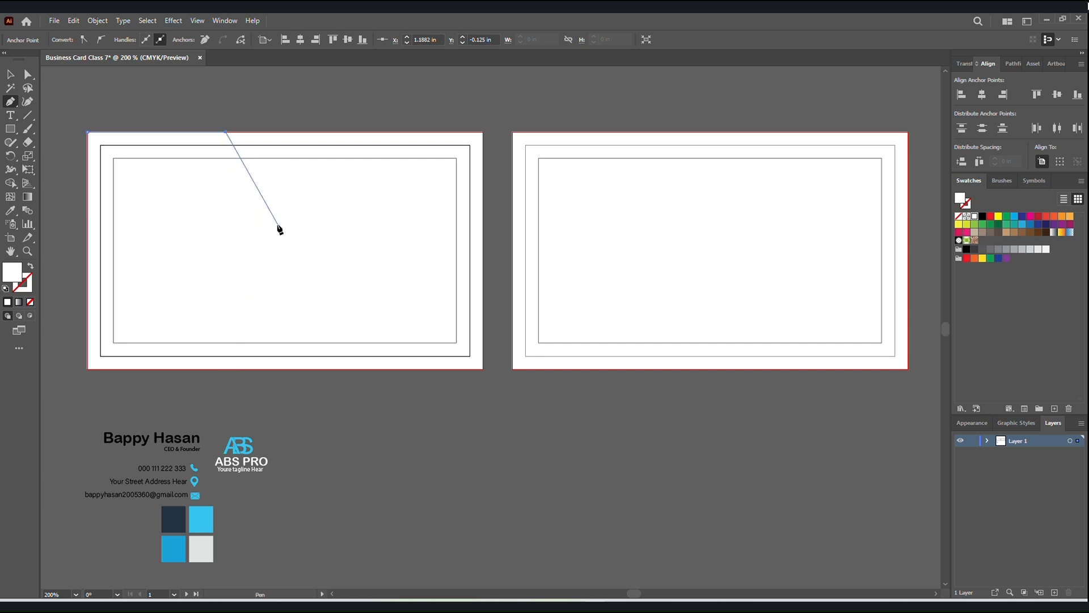
click(277, 224)
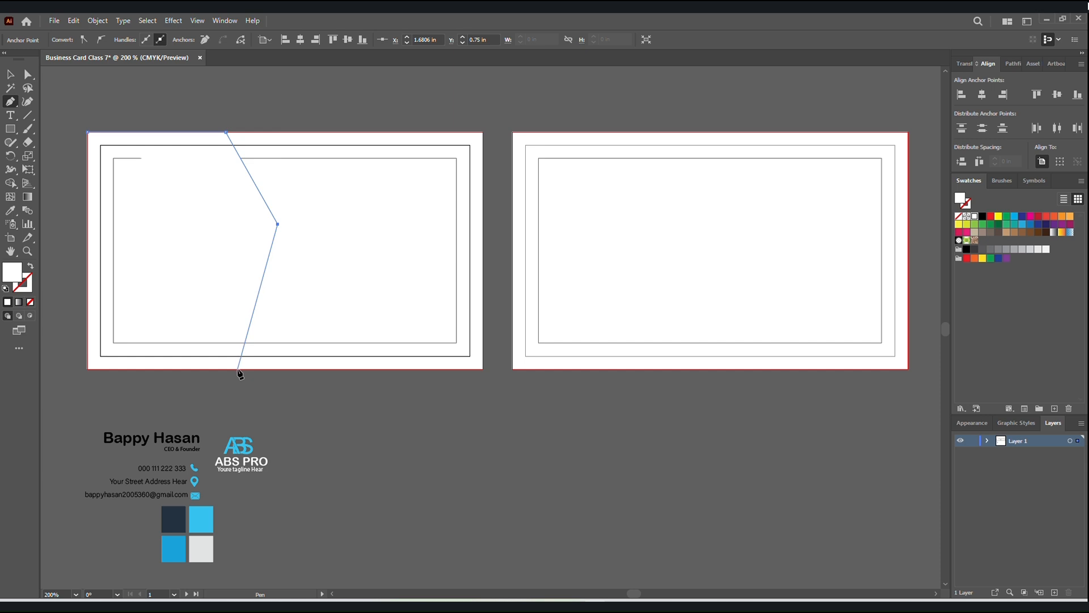
click(237, 369)
click(88, 368)
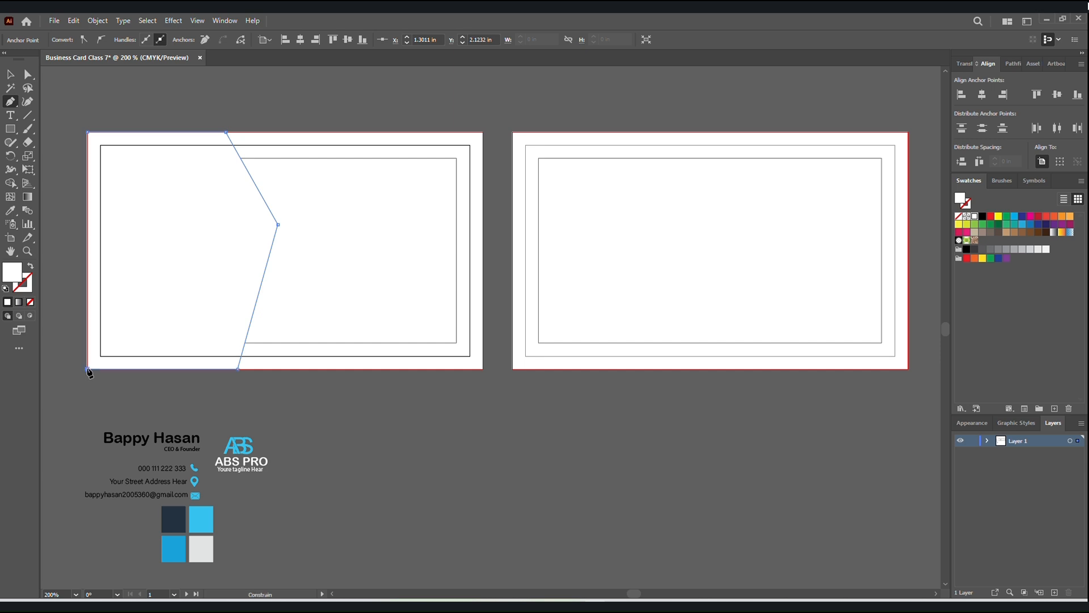
click(87, 132)
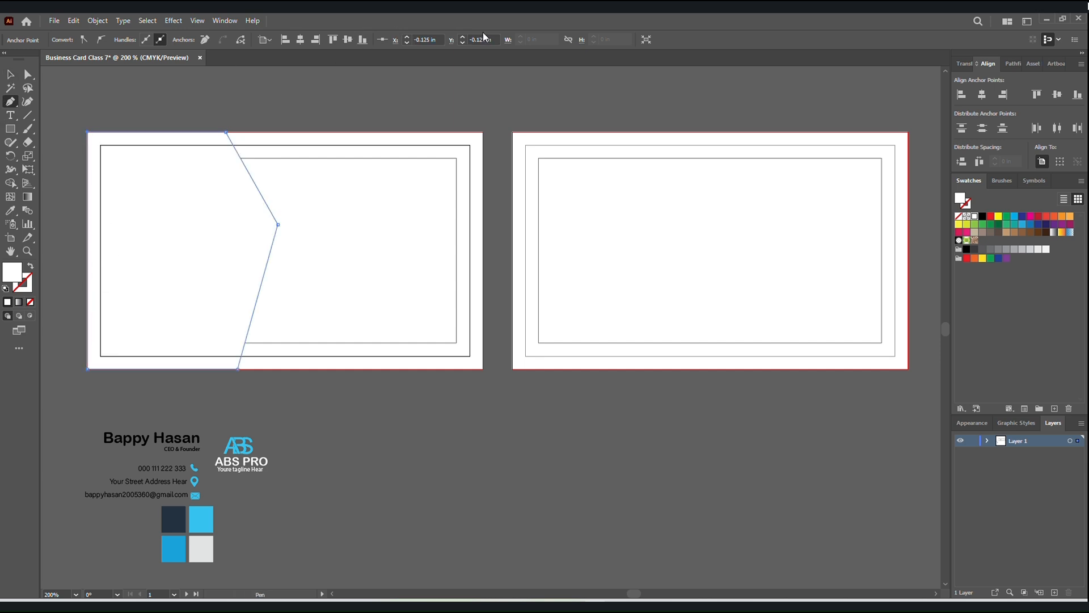
key(v)
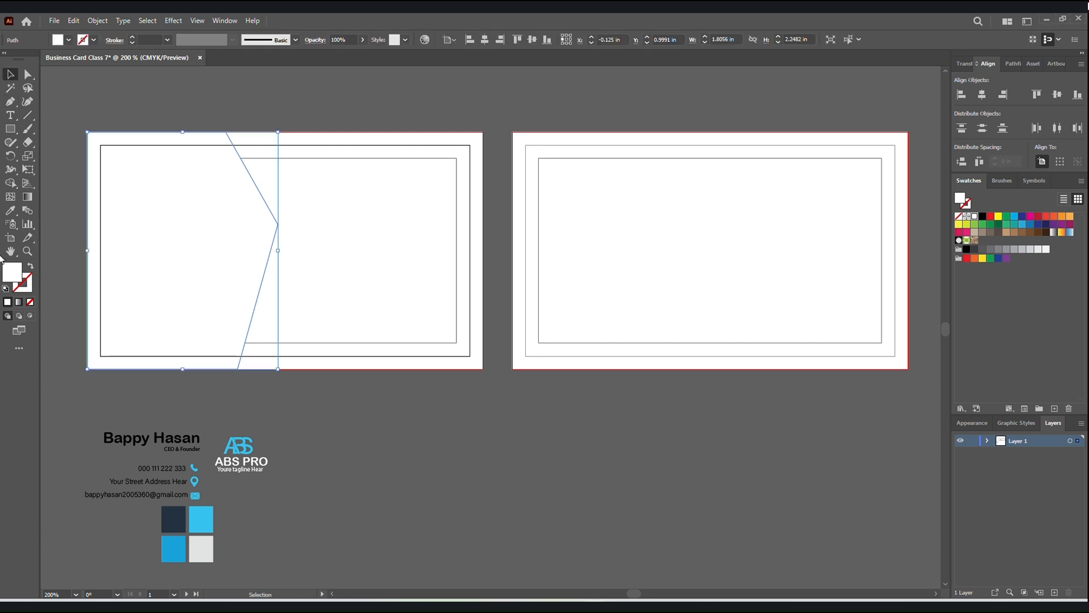
Fill the five-sided shape with the dark navy colour sample using the Eyedropper.
click(10, 210)
scroll(169, 363, down, 1)
click(165, 493)
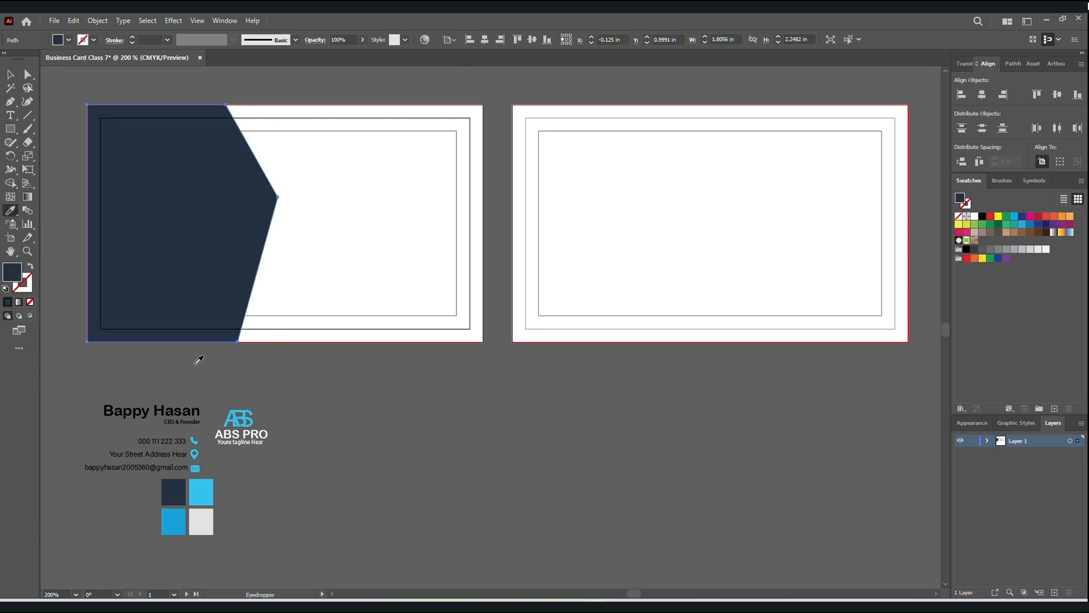
click(10, 74)
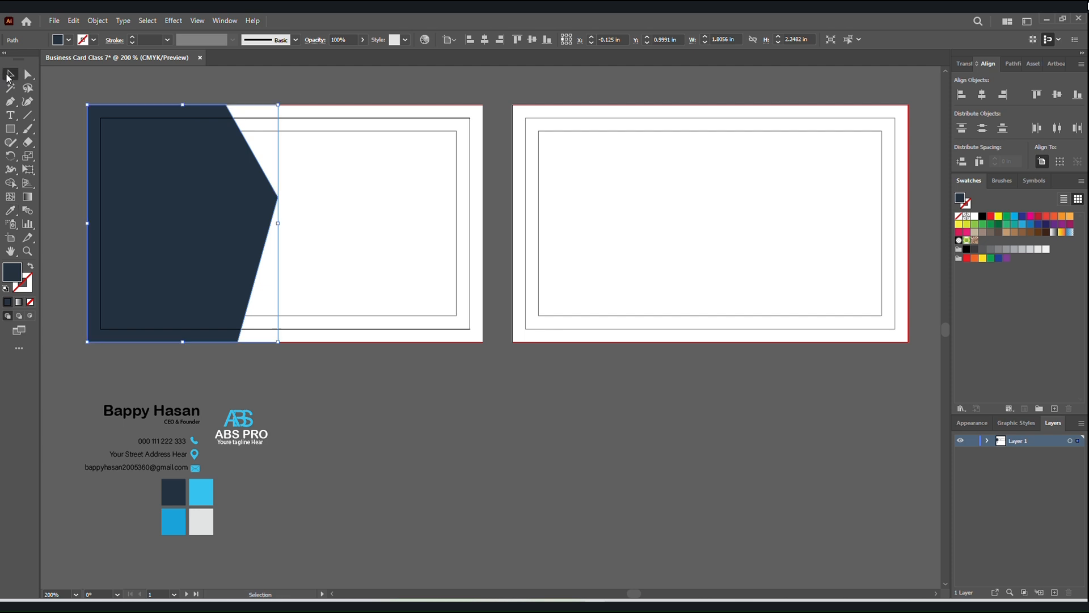
Copy the dark navy shape and paste the copy in front of it.
click(102, 86)
click(167, 126)
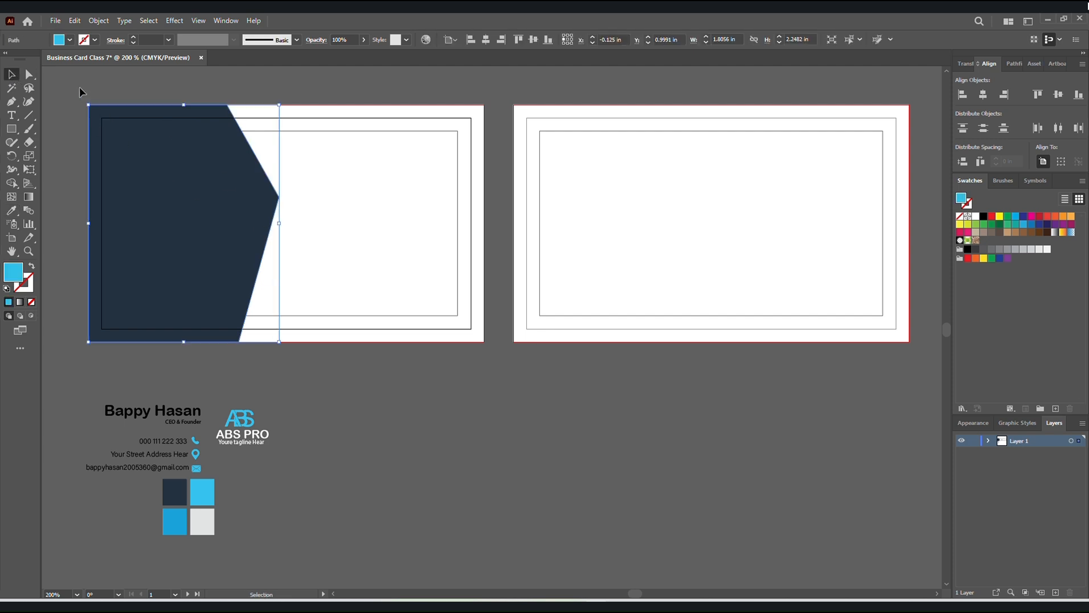
click(117, 125)
click(145, 80)
click(148, 156)
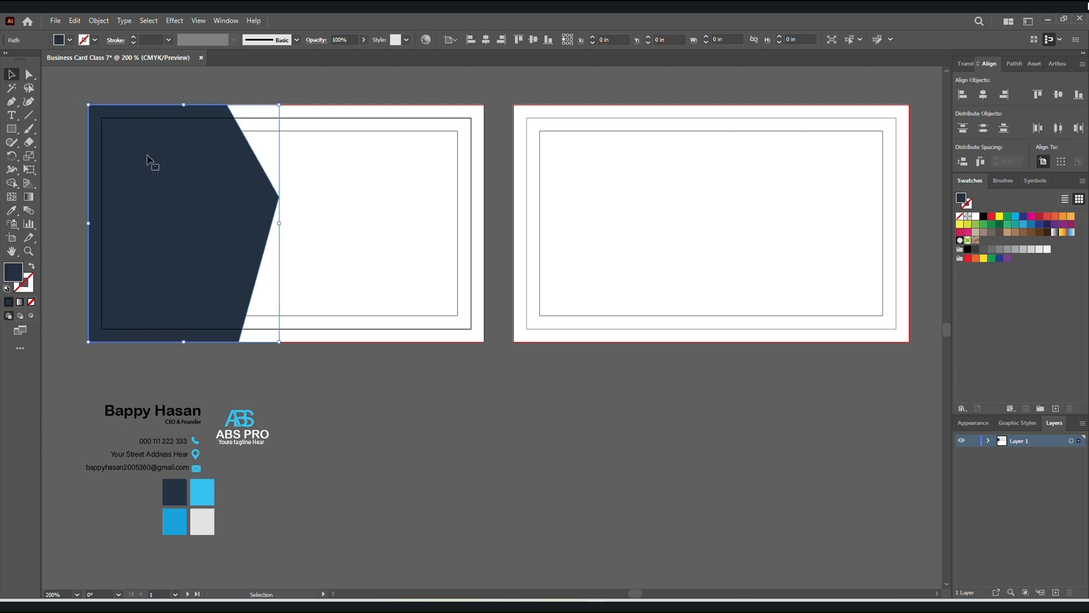
click(76, 21)
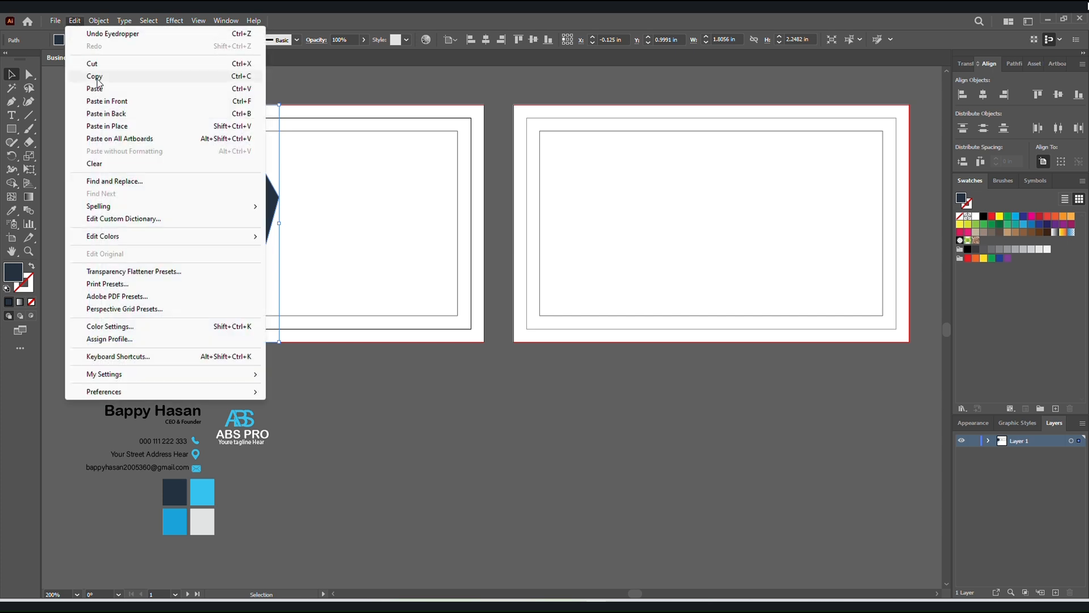
click(96, 77)
click(74, 20)
click(107, 101)
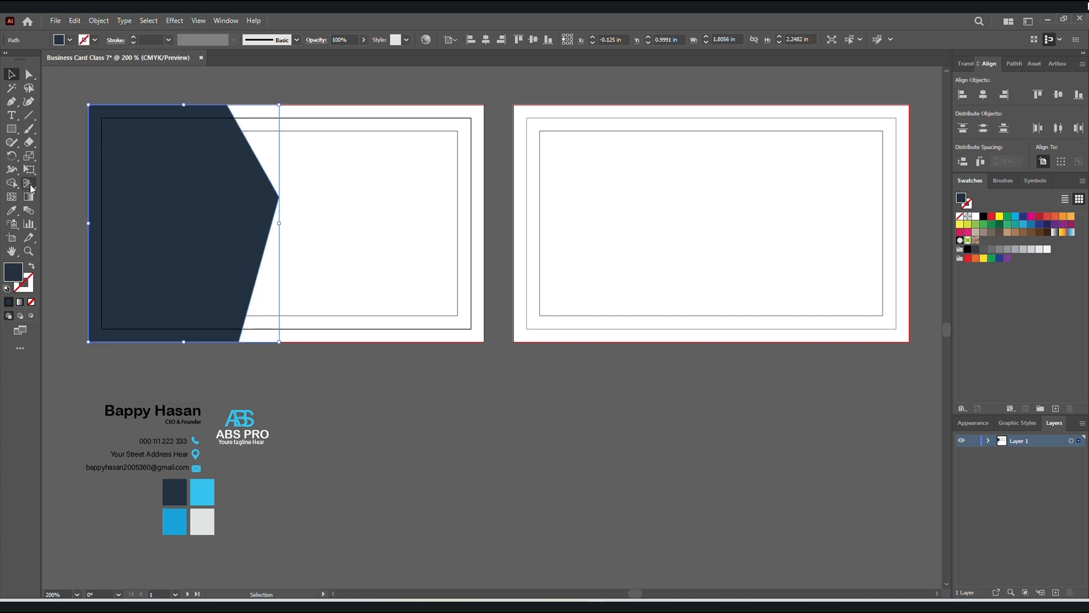
Fill the copy with the lighter blue colour sample and send it backward, behind the dark navy shape.
click(11, 210)
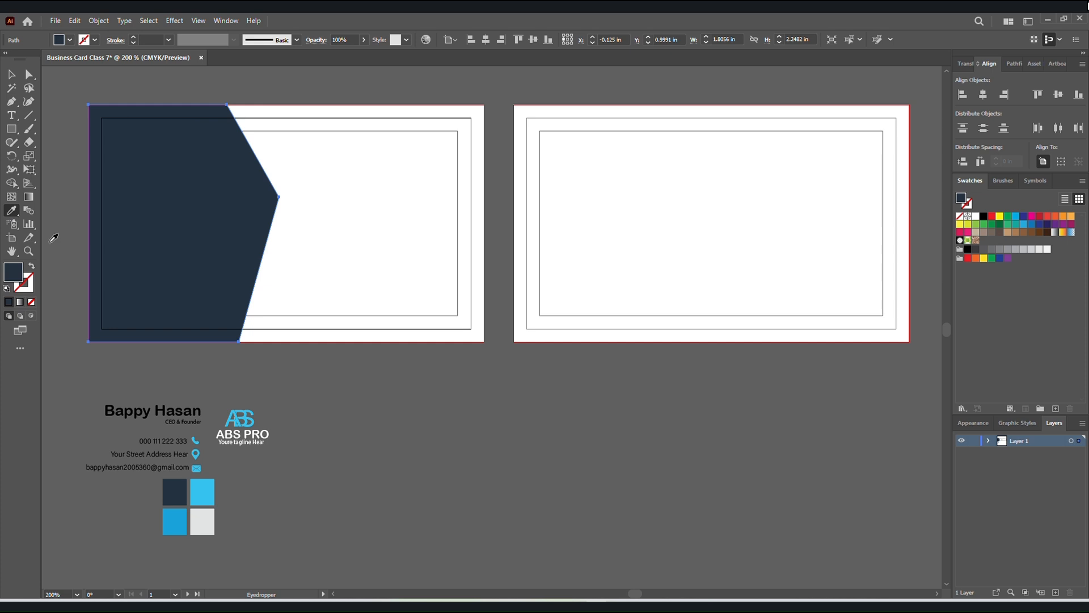
click(208, 501)
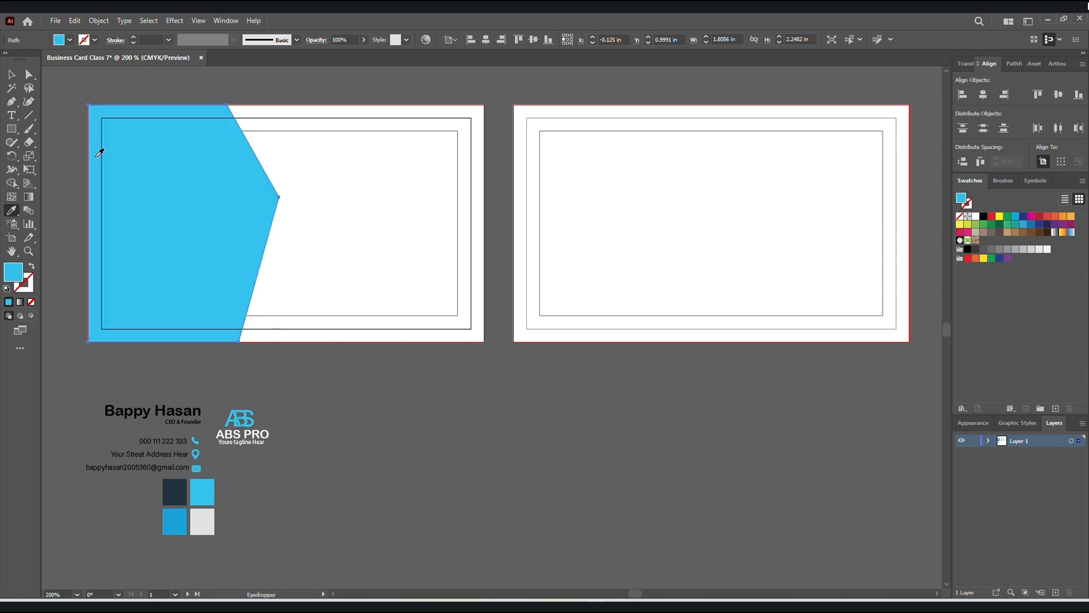
click(11, 75)
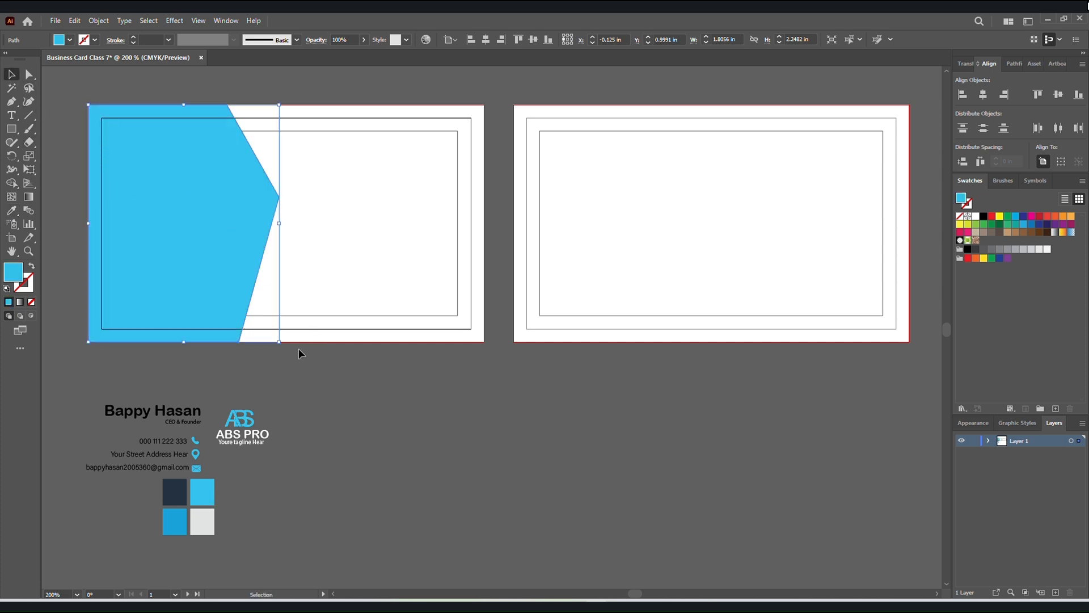
right_click(233, 282)
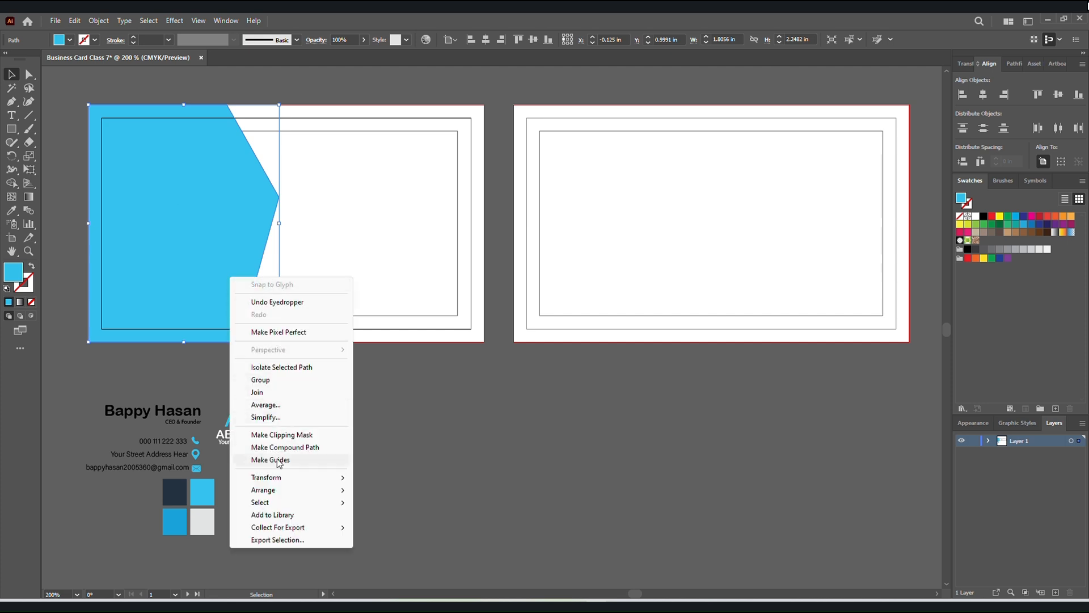
mouse_move(290, 490)
click(391, 514)
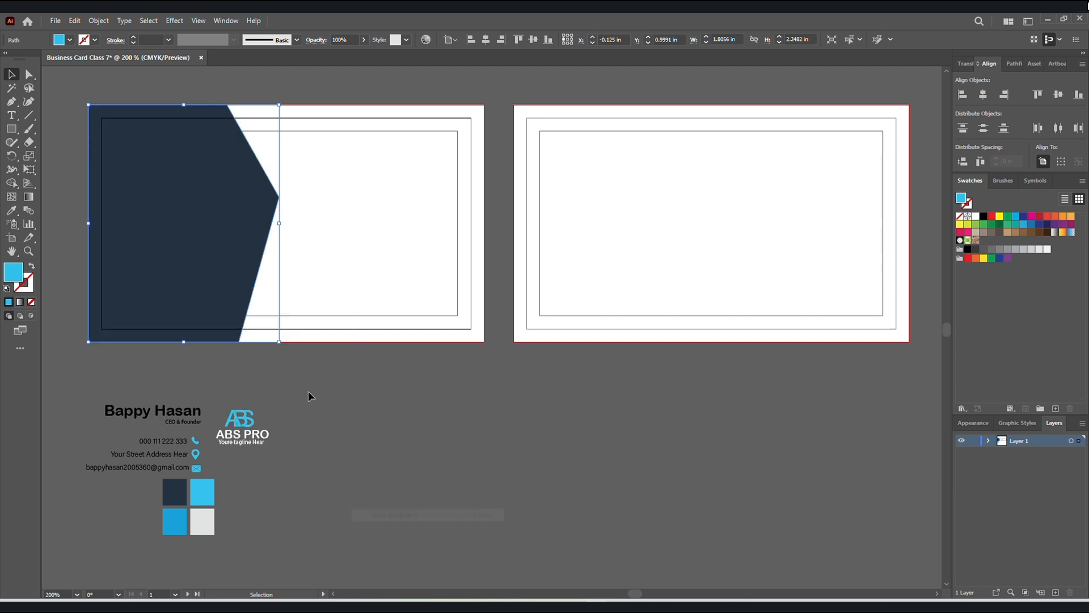
Enlarge the light blue shape to about 1.92 by 2.39 in beyond the card's upper-left corner, and duplicate it slightly up and right.
drag(279, 342, 234, 331)
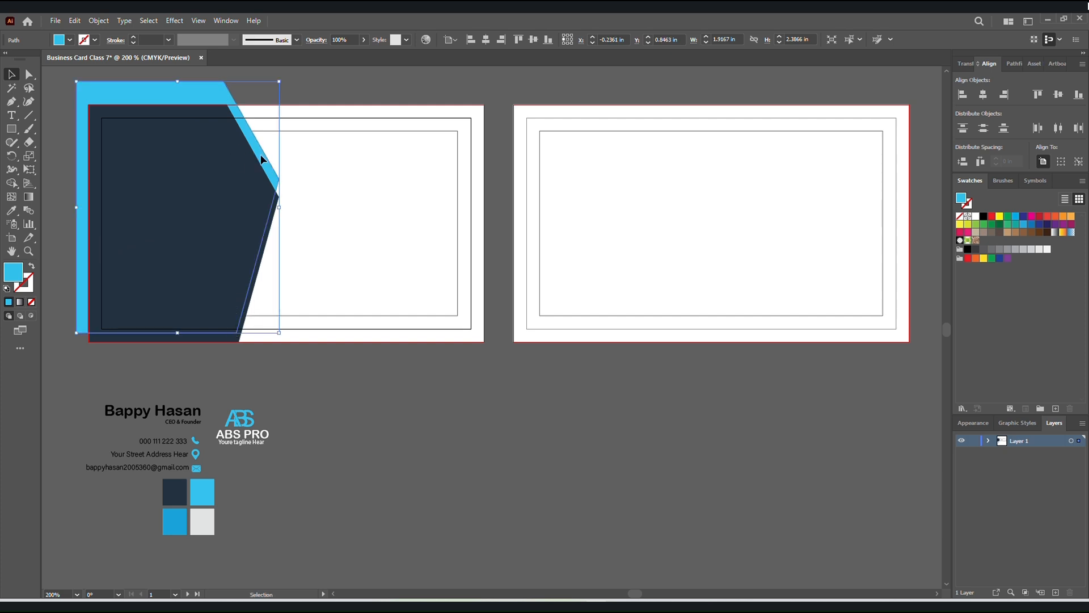
drag(261, 154, 256, 131)
Fill the duplicate with the light grey colour sample and send it backward, behind the light blue shape.
key(i)
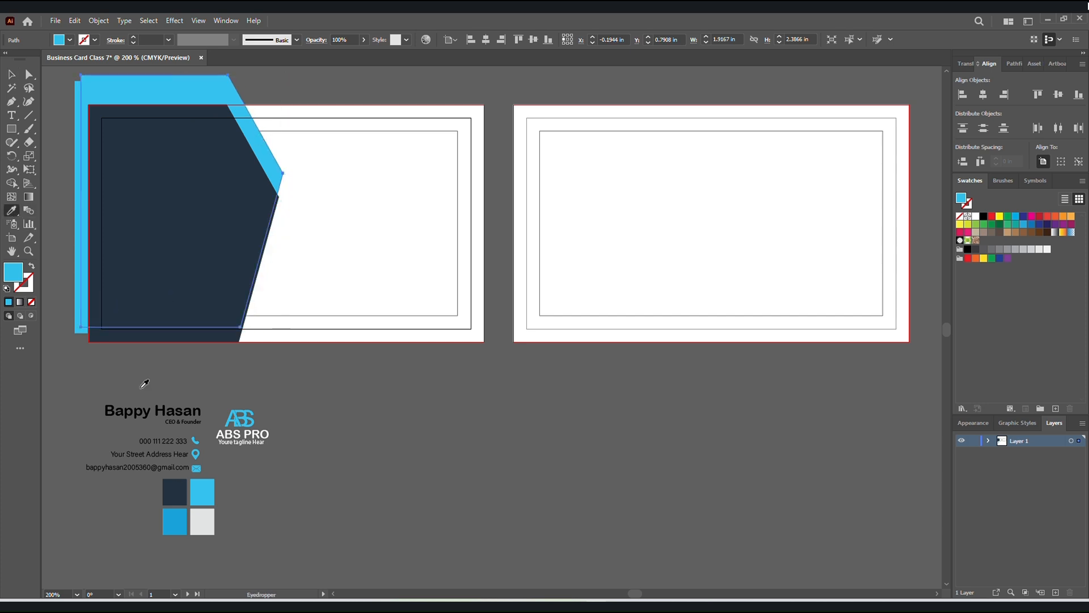
click(202, 525)
key(v)
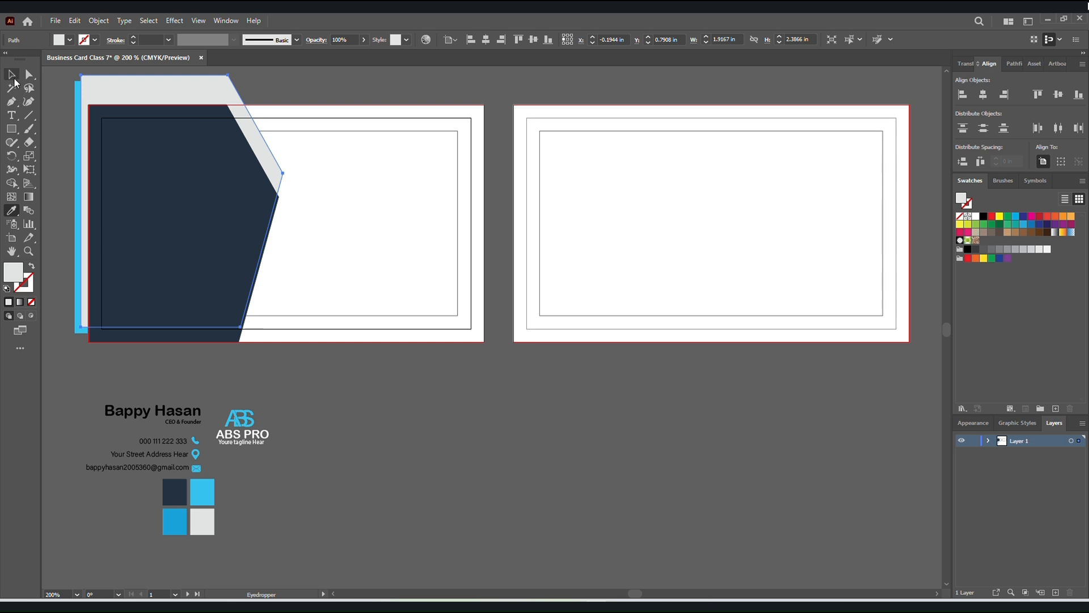
right_click(256, 138)
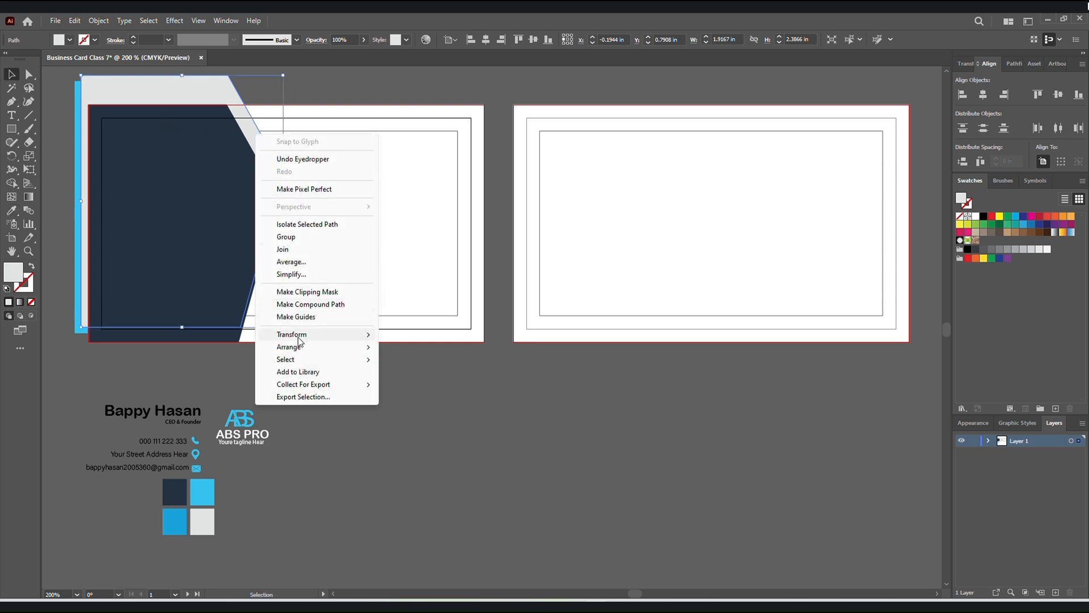
mouse_move(306, 347)
click(456, 373)
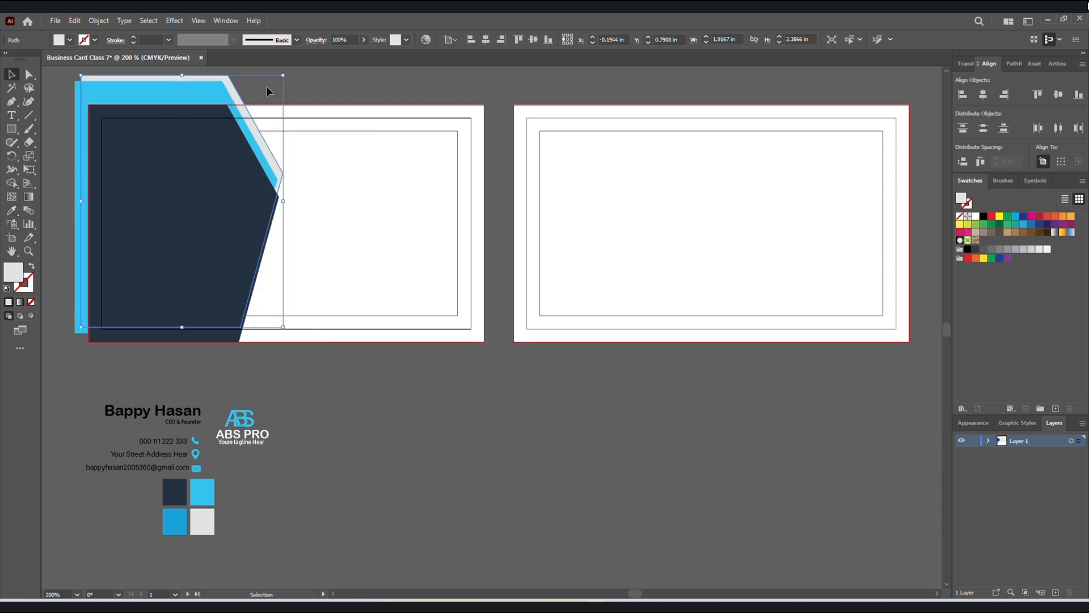
Move the light grey shape slightly up and left so its slanted edge forms a band beside the light blue one.
drag(255, 126, 247, 117)
click(308, 107)
Merge the parts of the light blue and grey shapes that overhang the first artboard's bleed area with the Shape Builder tool.
scroll(399, 248, down, 1)
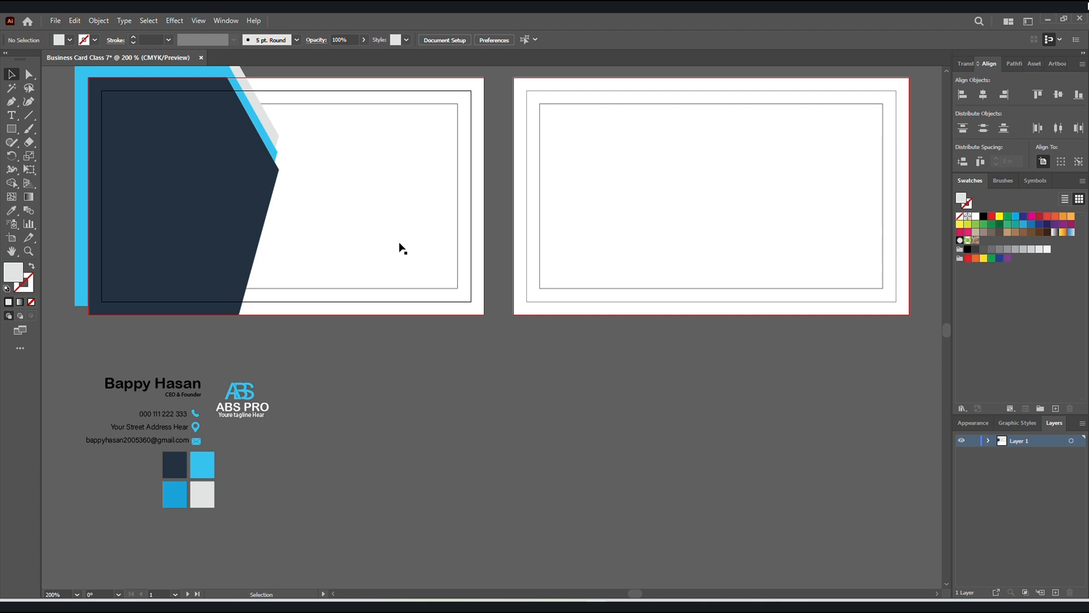
scroll(399, 248, up, 2)
scroll(357, 253, down, 1)
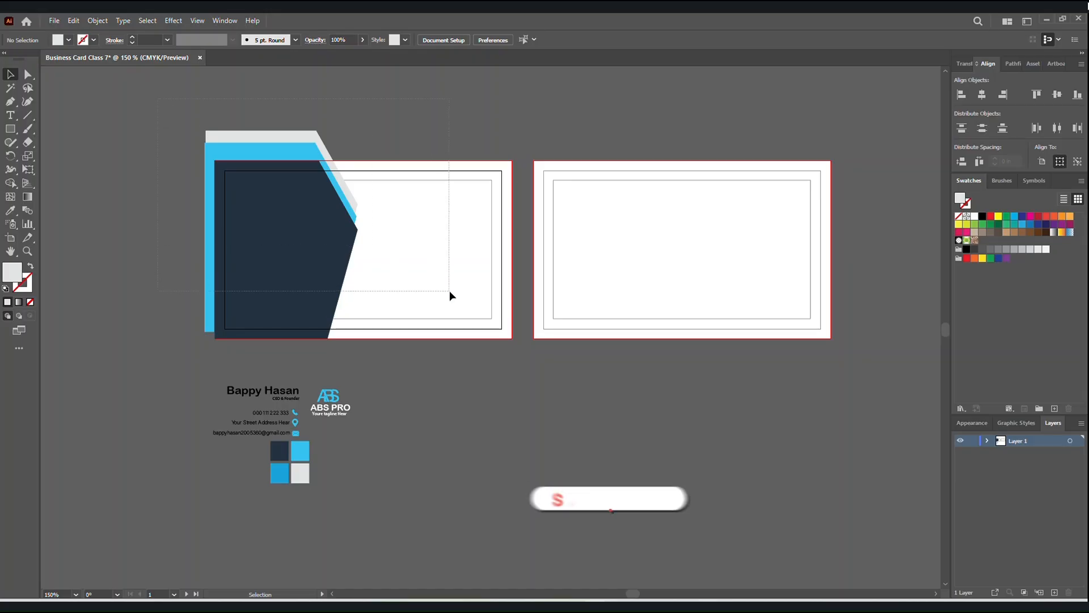
drag(449, 291, 121, 182)
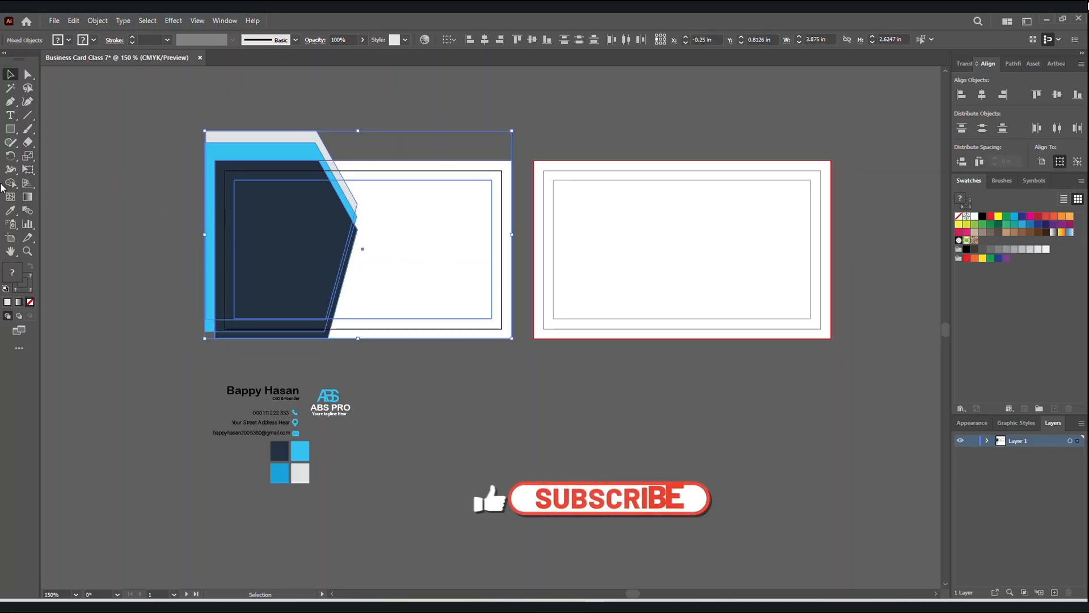
click(10, 183)
drag(234, 146, 325, 150)
mouse_move(230, 174)
mouse_down()
mouse_move(204, 164)
mouse_move(244, 139)
mouse_up()
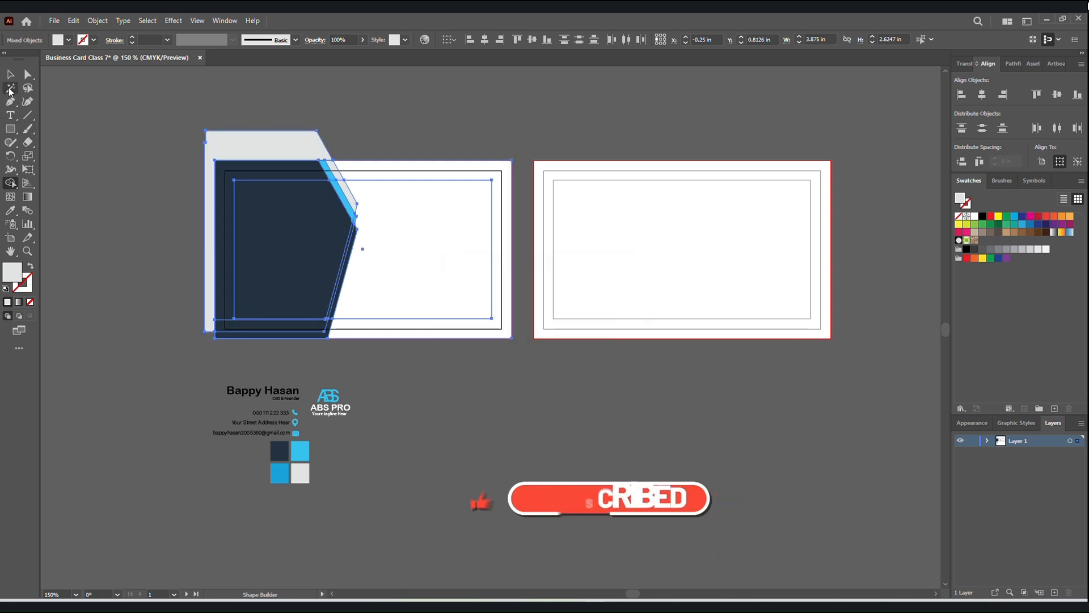
Delete the merged grey piece outside the first artboard's bleed area.
key(v)
click(82, 102)
click(251, 156)
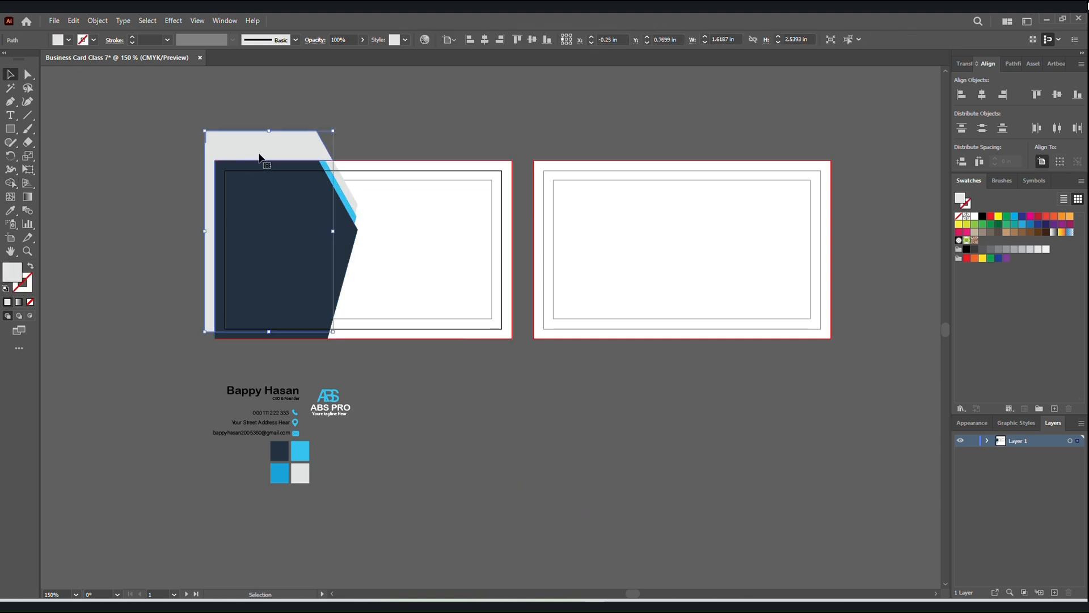
key(Delete)
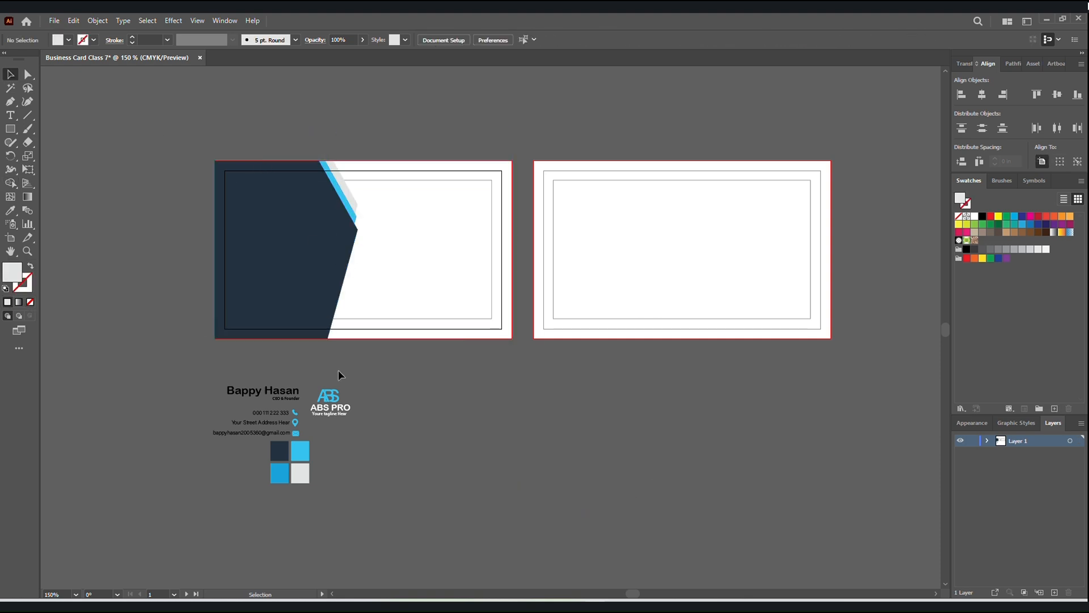
key(ctrl+plus)
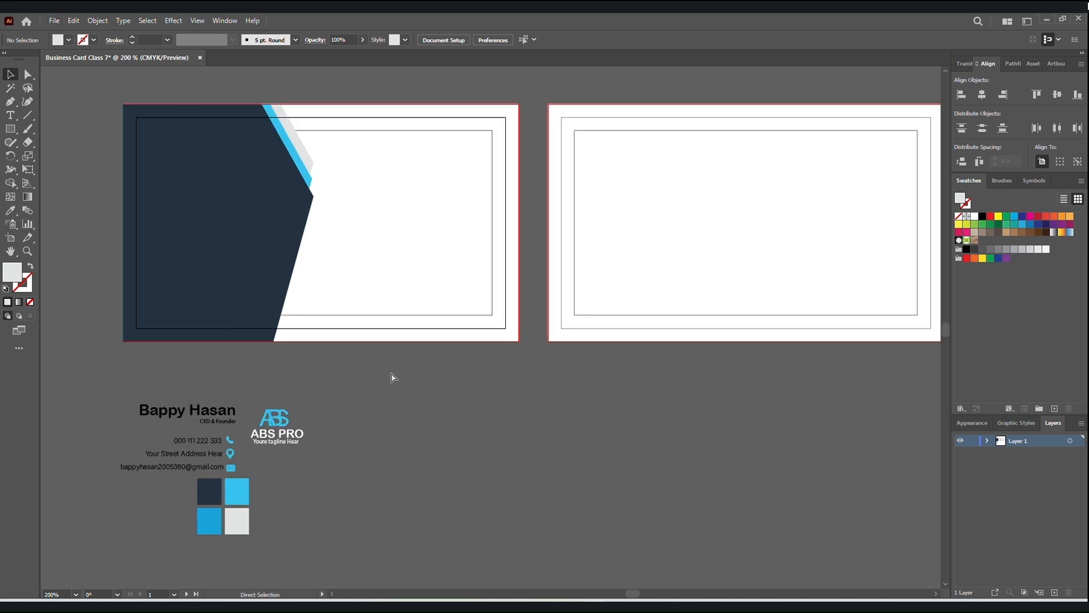
drag(398, 382, 349, 395)
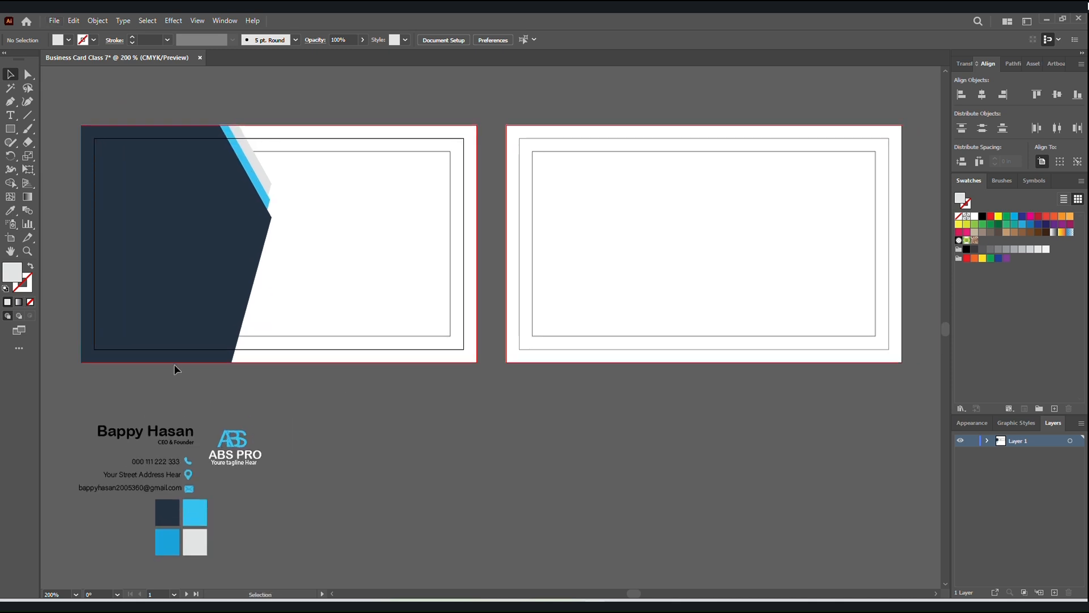
click(10, 101)
click(242, 322)
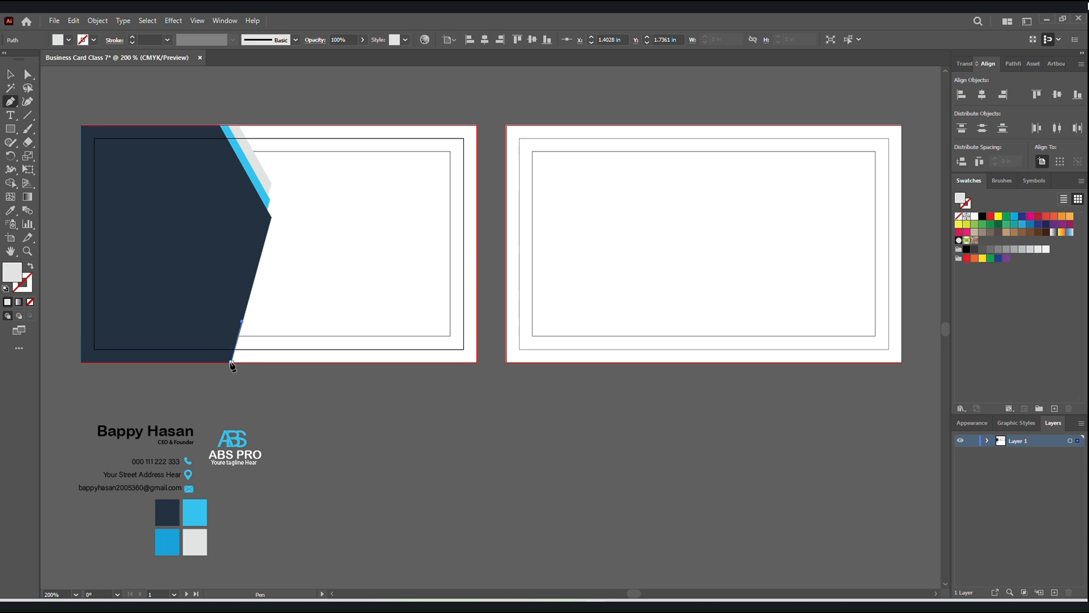
click(231, 362)
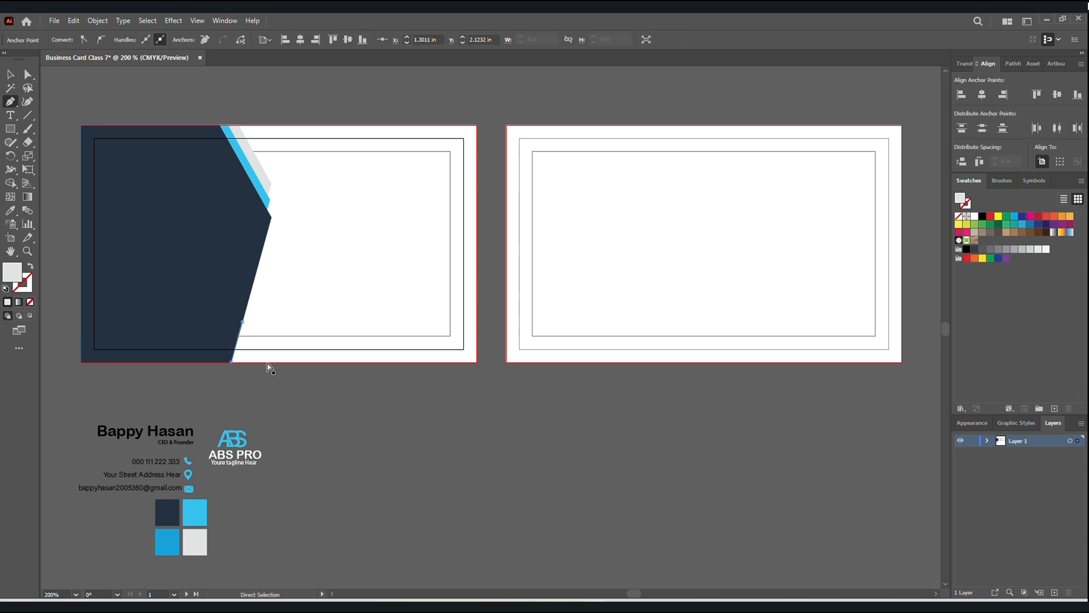
ctrl+click(268, 361)
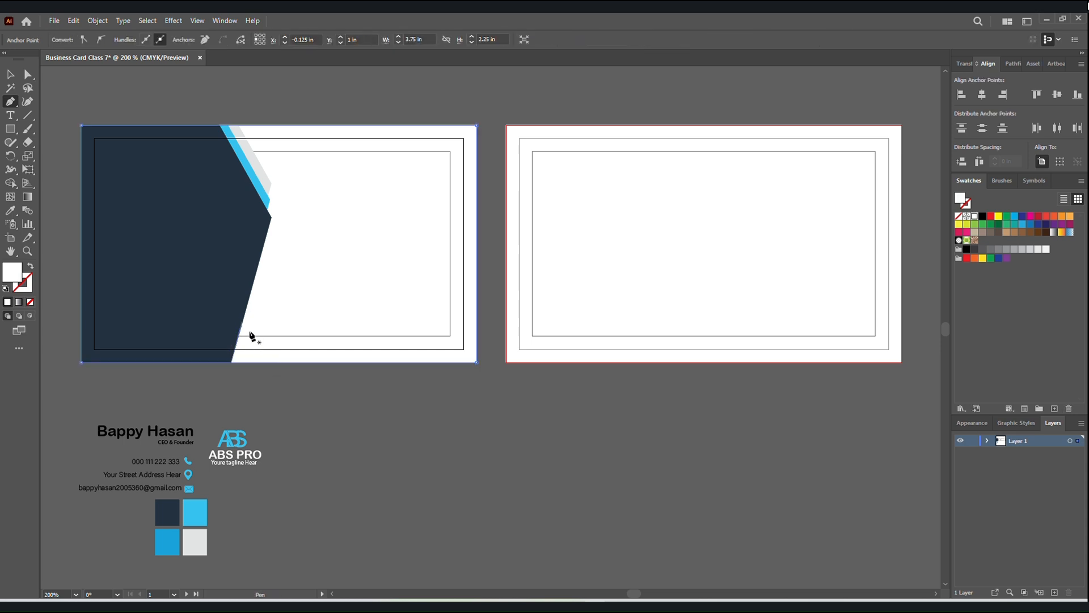
key(v)
click(168, 90)
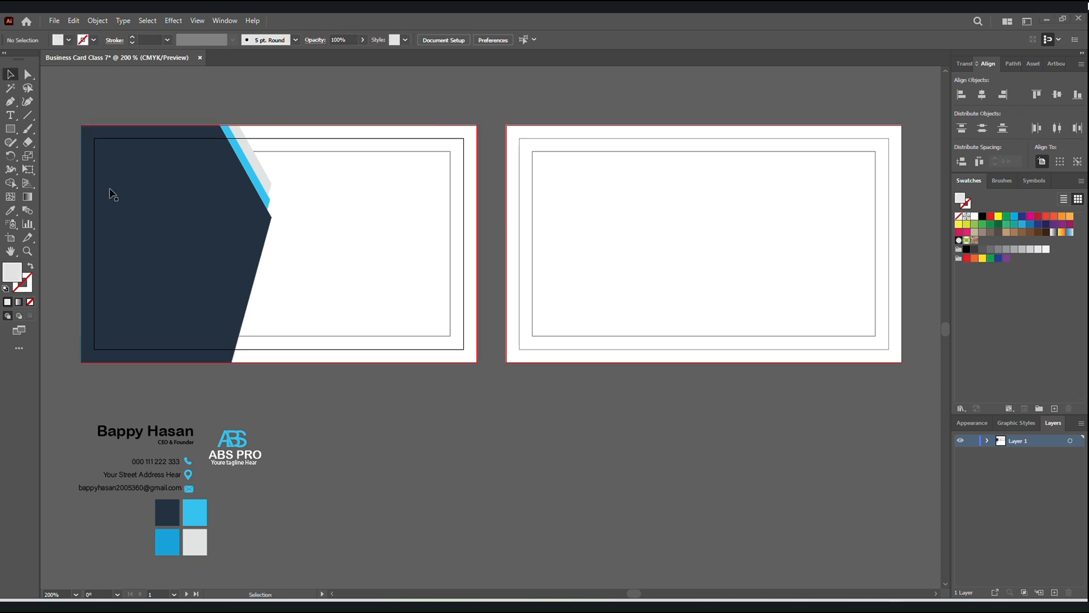
Draw a light grey triangle about 0.35 in wide and 0.41 in tall against the navy shape's lower slanted edge with the Pen tool.
click(10, 101)
click(243, 320)
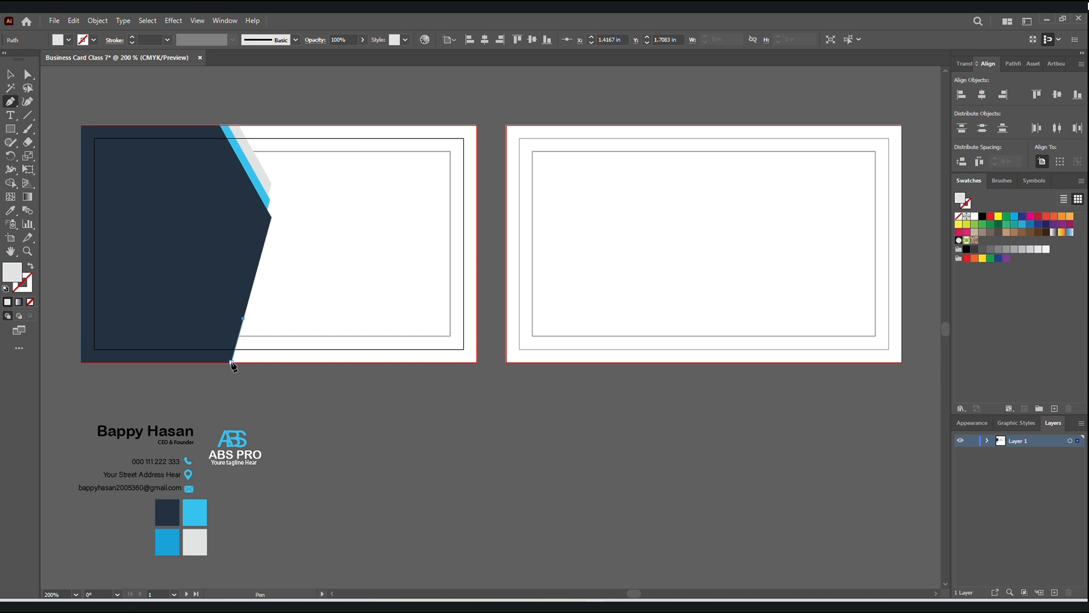
click(231, 361)
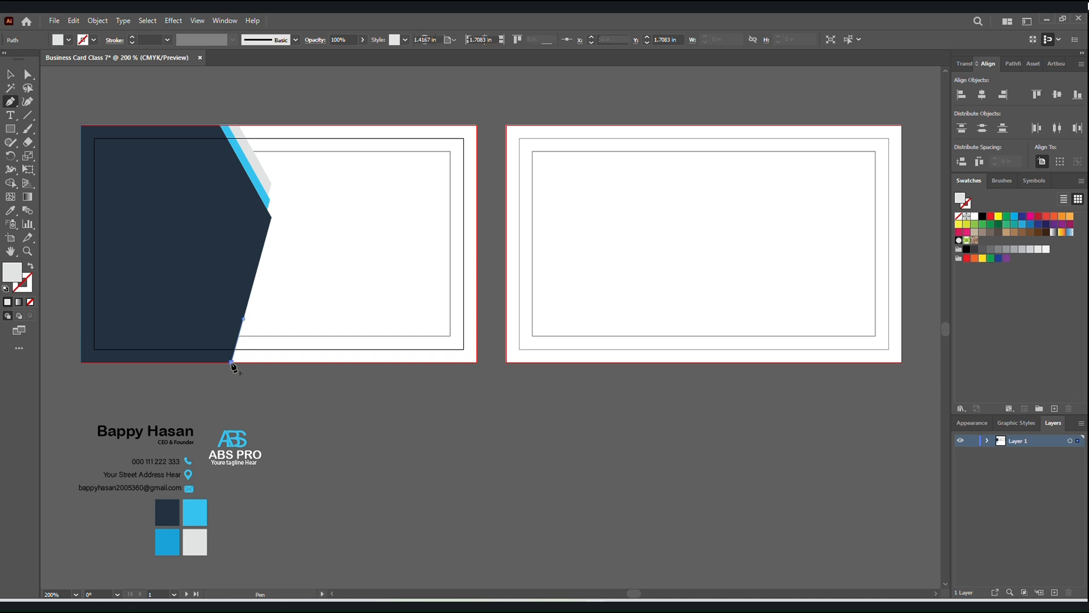
click(269, 362)
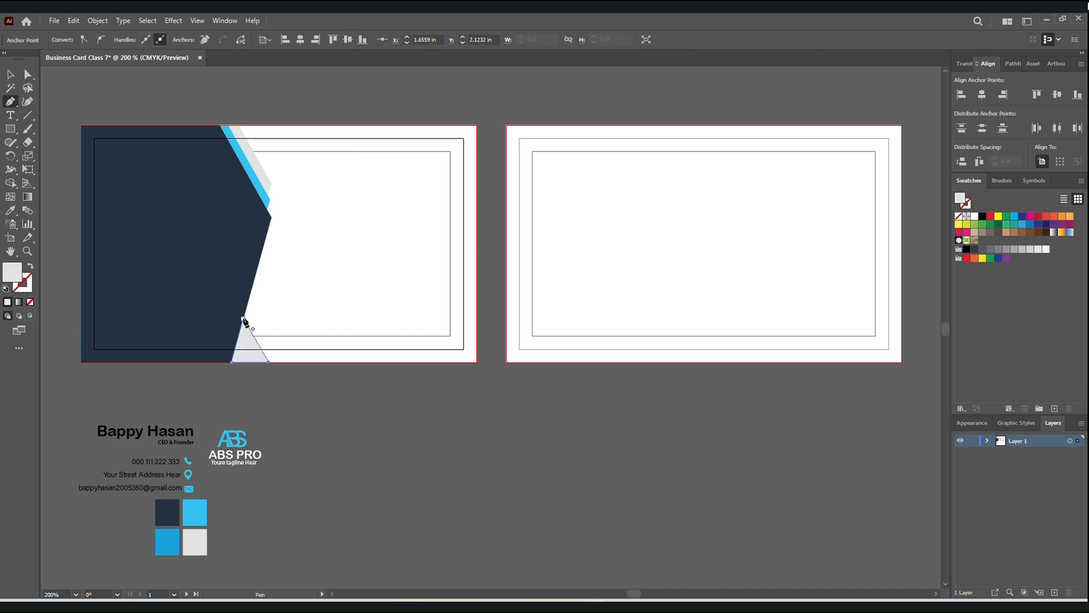
click(243, 318)
click(10, 74)
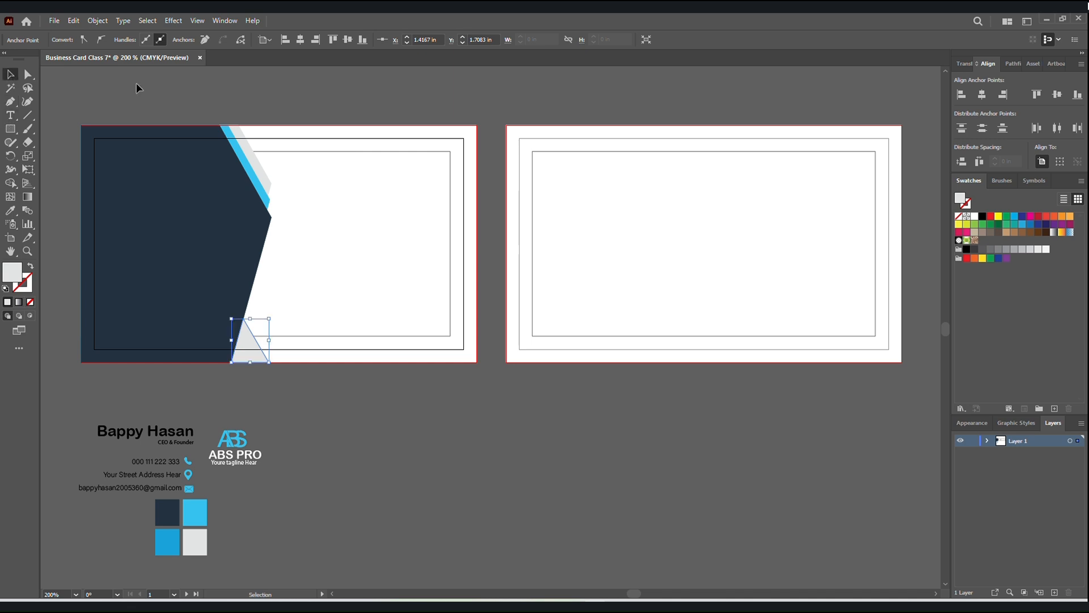
click(139, 85)
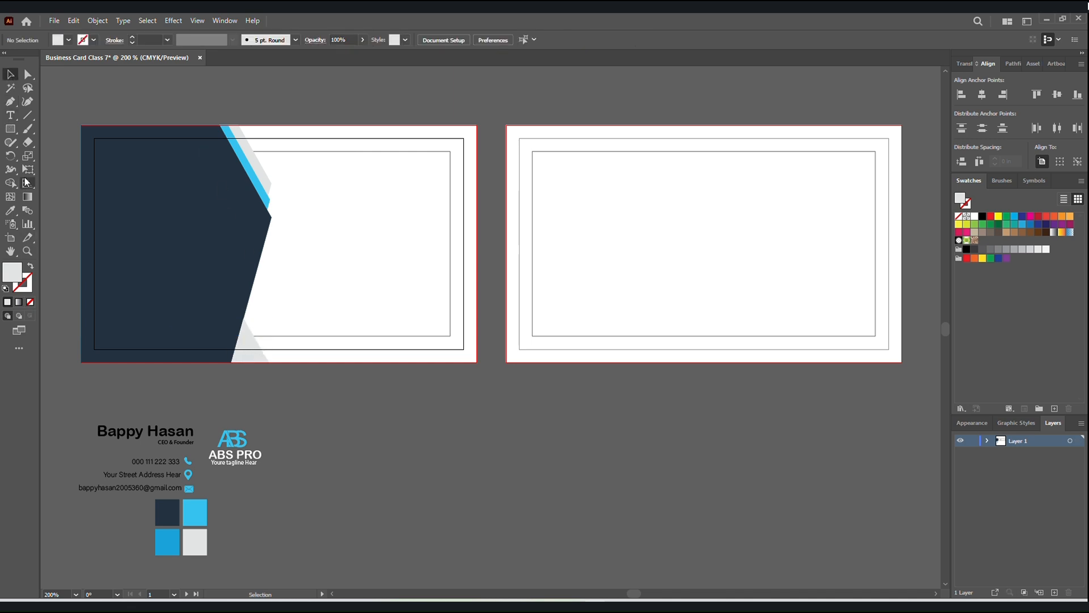
click(10, 101)
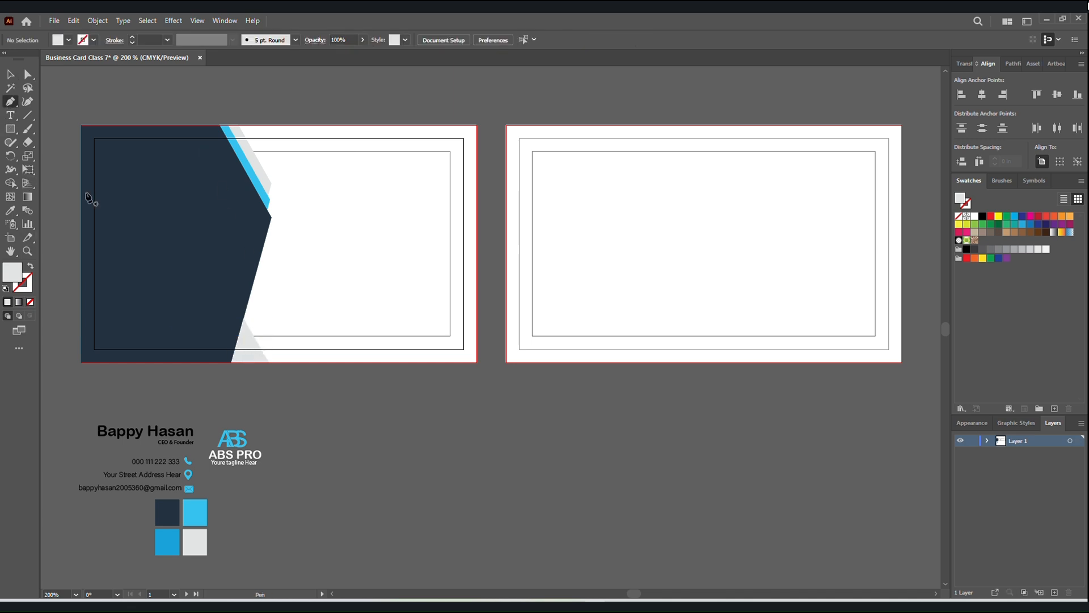
click(249, 362)
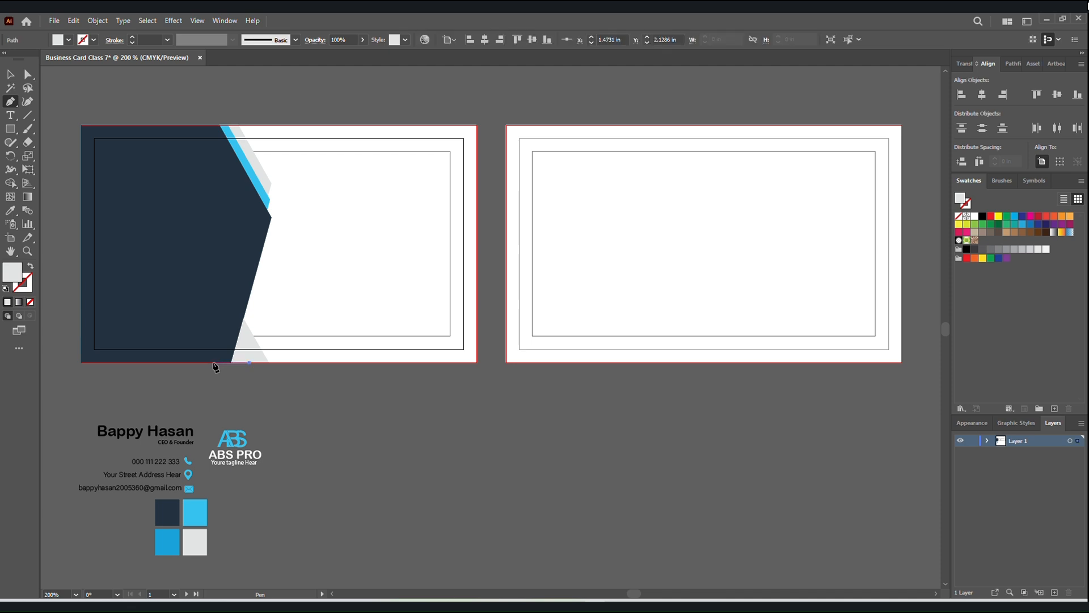
click(212, 362)
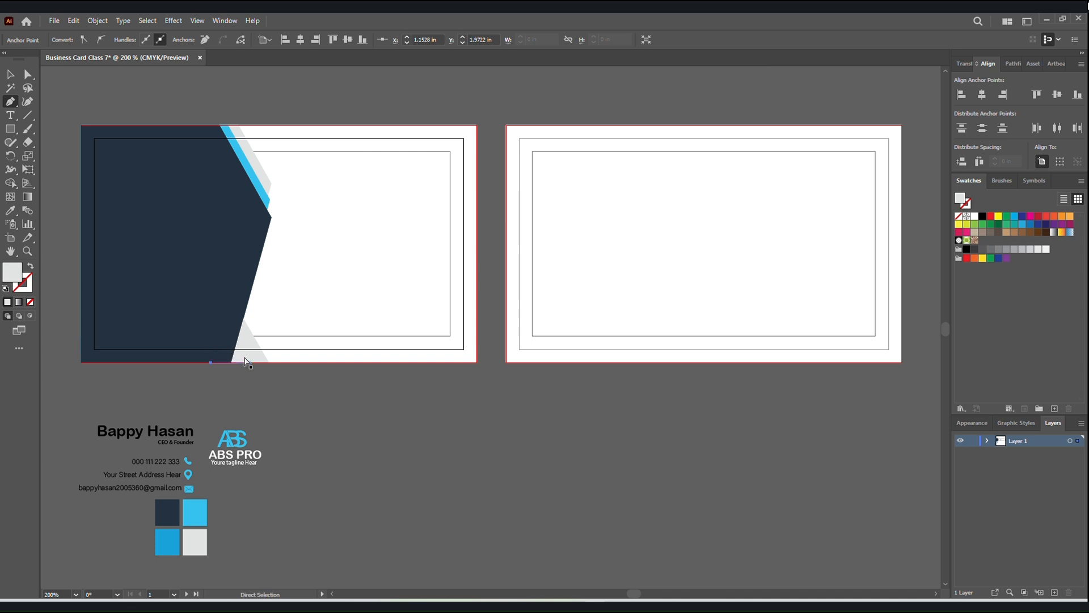
Draw a triangle about 0.47 in wide and 0.23 in tall on the bottom bleed edge, overlapping the navy shape and the grey triangle.
click(248, 362)
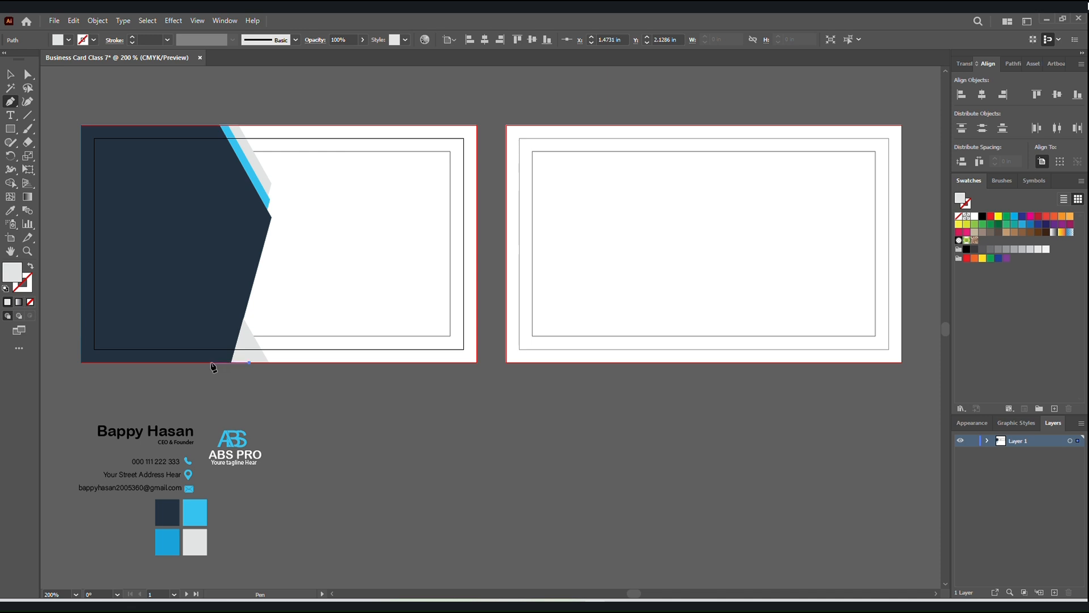
click(211, 361)
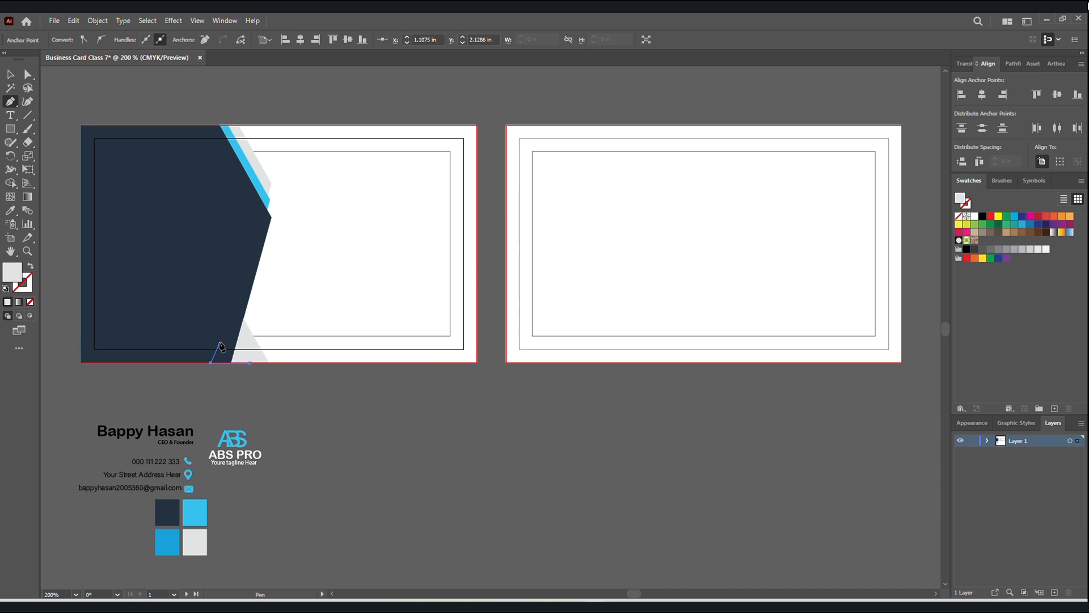
click(220, 341)
key(ctrl+z)
key(Escape)
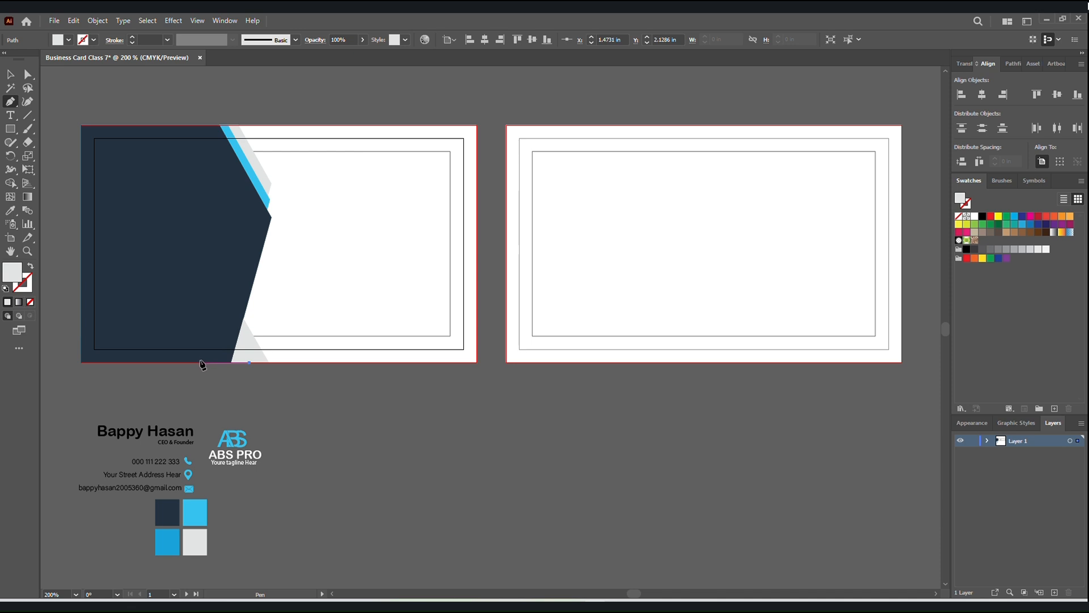
click(199, 362)
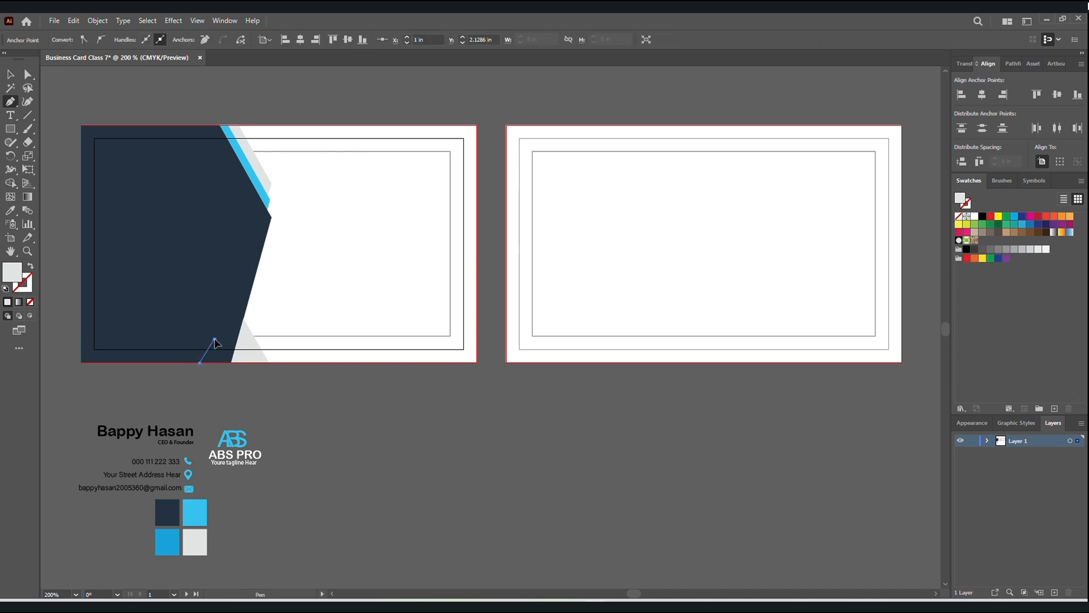
click(213, 339)
click(250, 363)
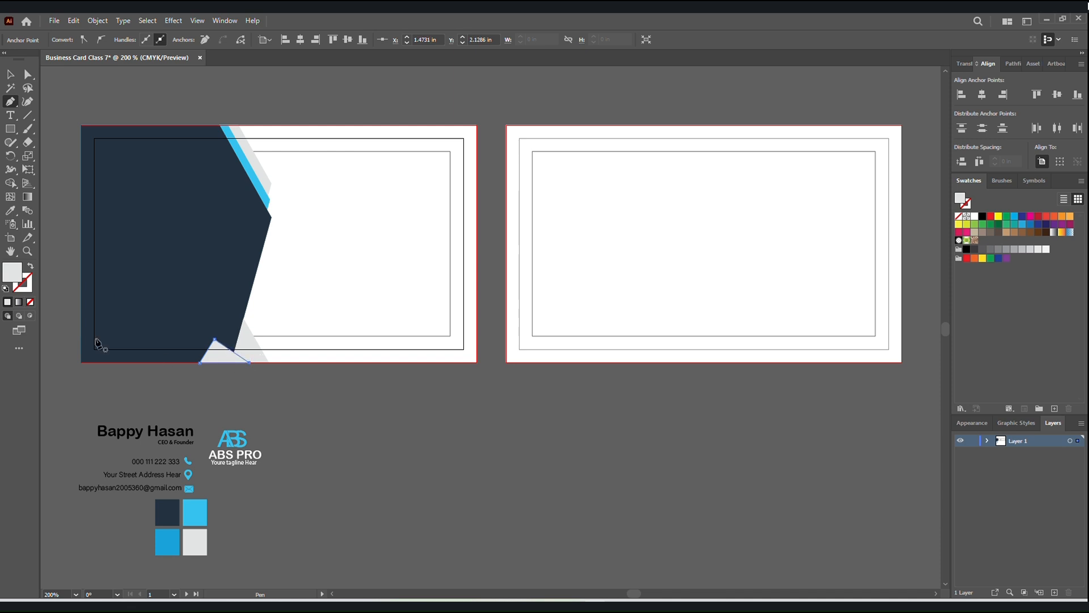
Fill the new triangle on the bottom bleed edge with the light blue colour sample and deselect it.
click(10, 210)
click(199, 511)
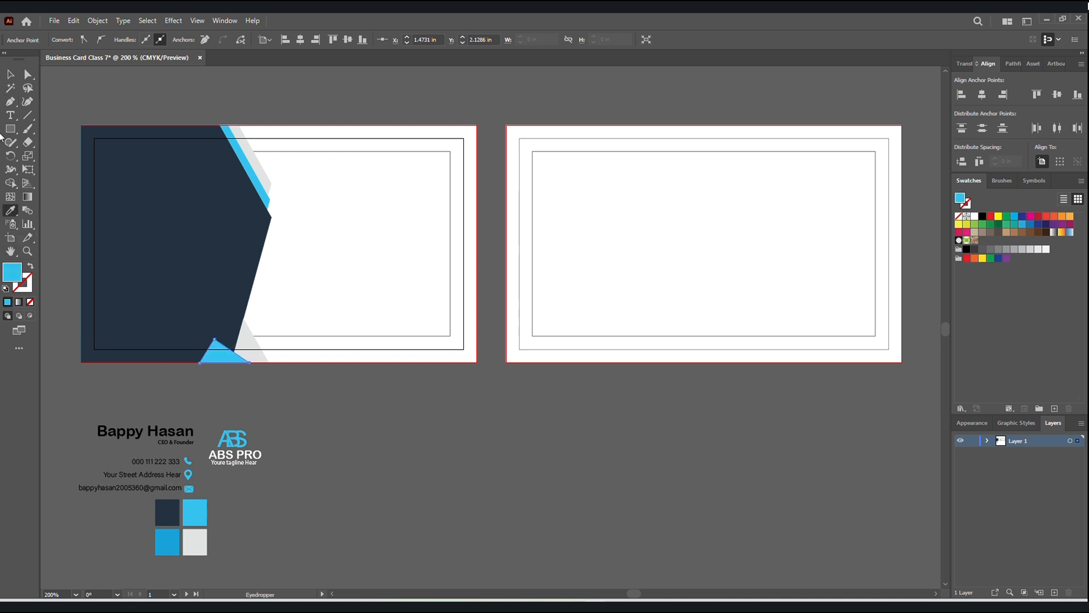
click(10, 74)
click(68, 189)
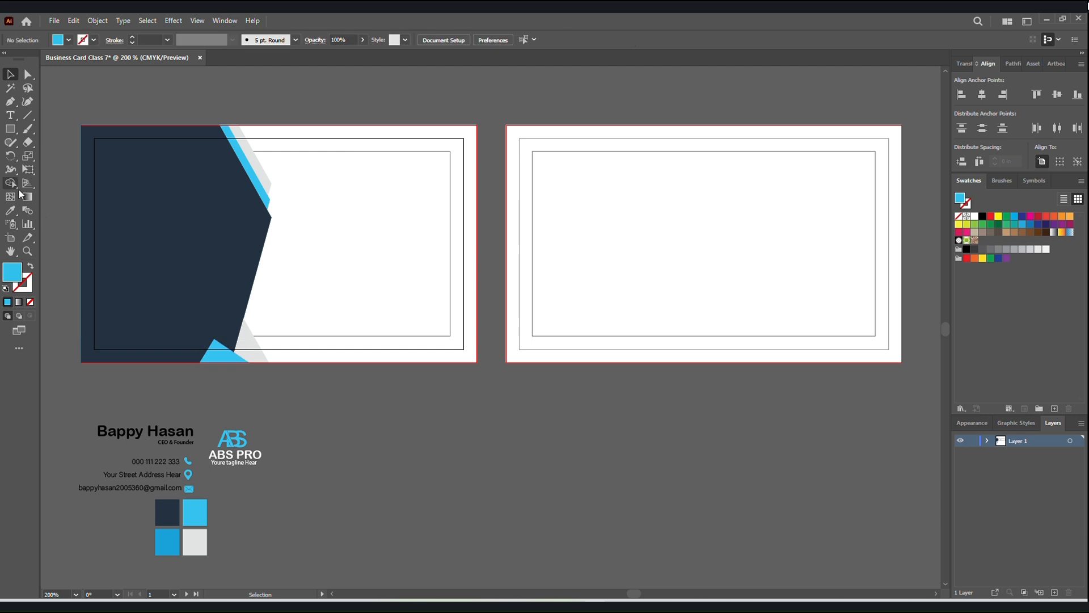
Draw a small fold triangle with the Pen tool between the light blue triangle's peak and the navy shape's slanted edge.
click(11, 101)
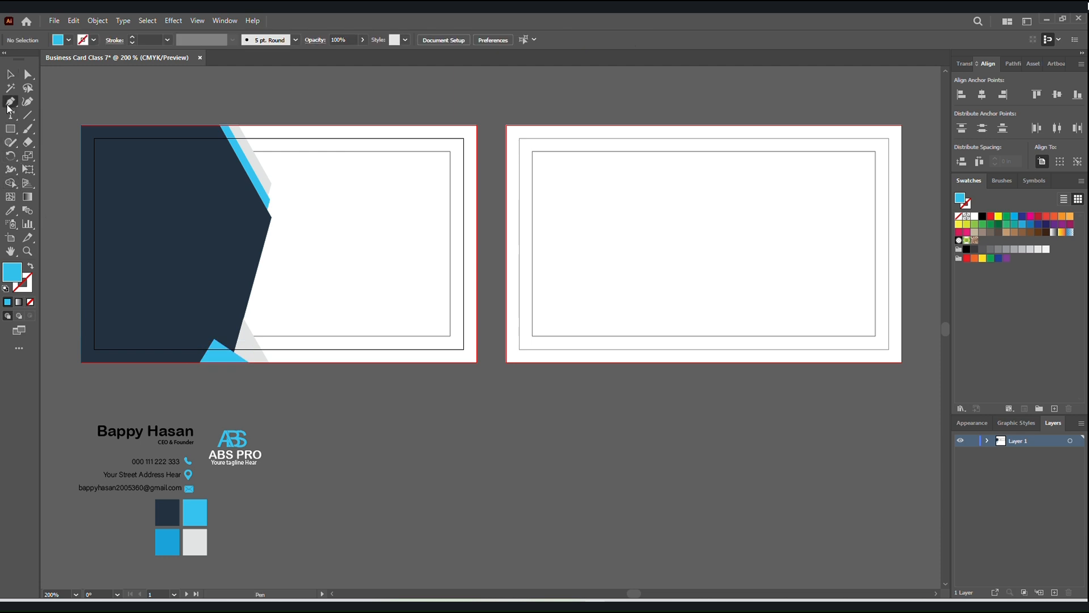
click(213, 339)
click(240, 333)
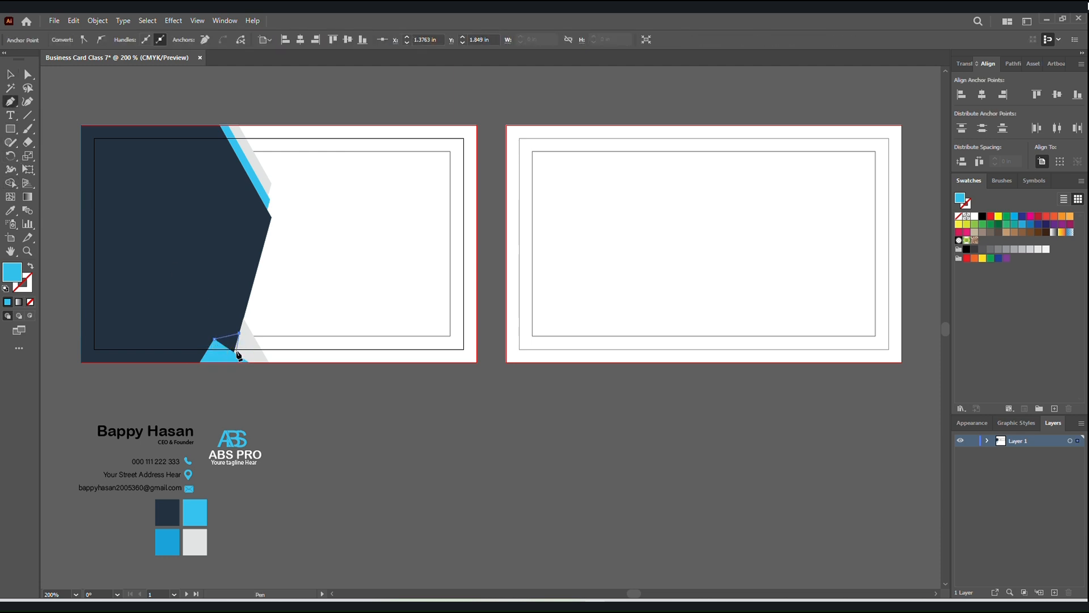
click(234, 352)
click(215, 341)
Fill the small fold triangle with the darker blue colour sample and deselect it.
click(10, 211)
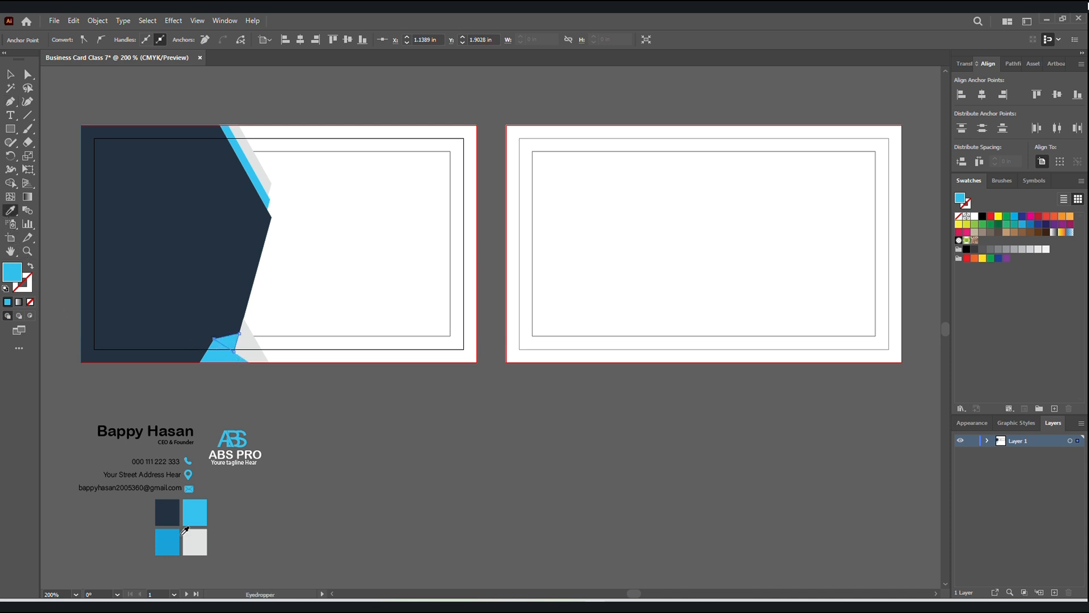
click(168, 548)
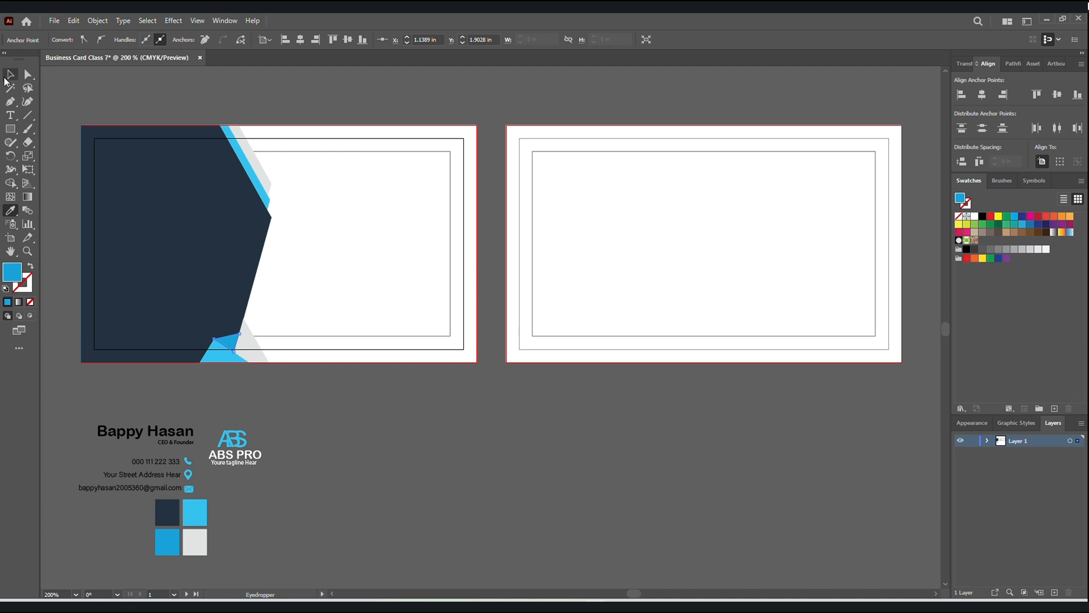
click(9, 76)
click(122, 94)
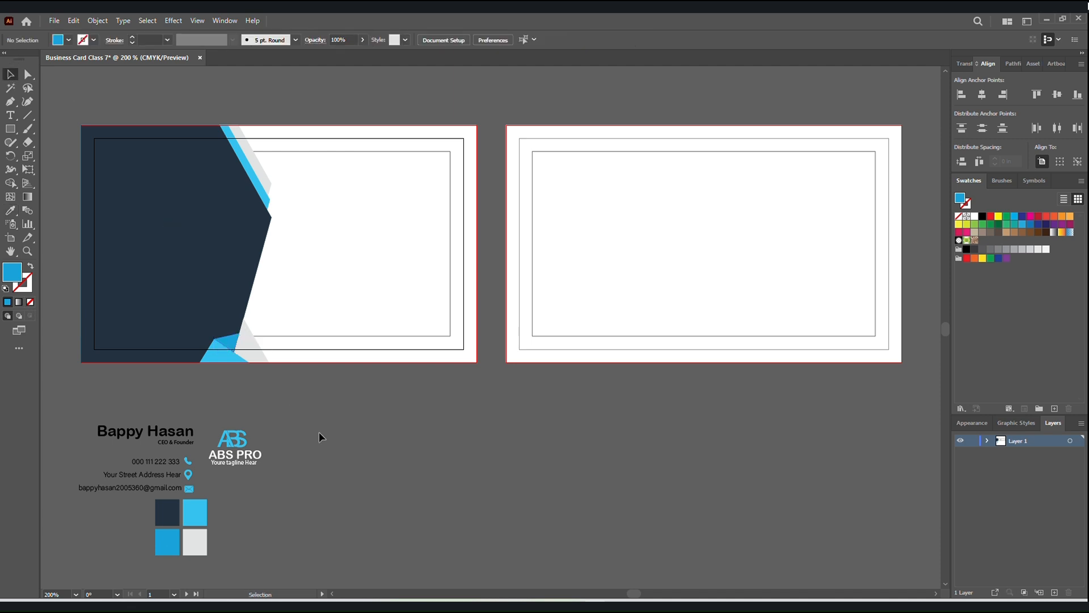
mouse_move(213, 427)
mouse_down()
mouse_move(252, 461)
mouse_move(200, 277)
mouse_move(229, 419)
mouse_up()
key(ctrl+z)
click(102, 404)
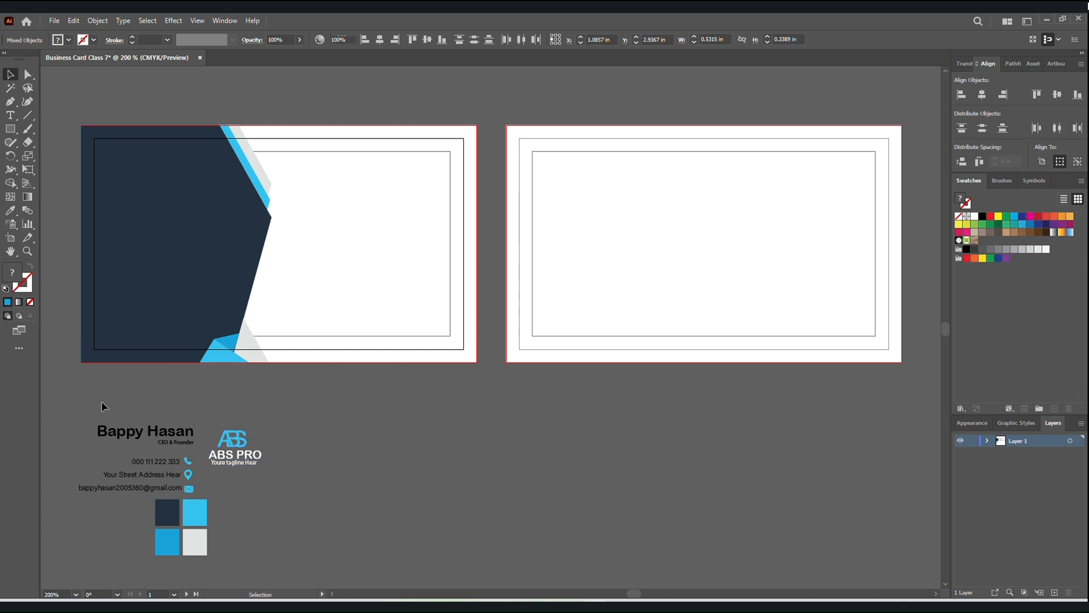
Bring the logo, contact details and colour samples below the artboards to the front of the stacking order.
drag(104, 406, 257, 549)
right_click(253, 521)
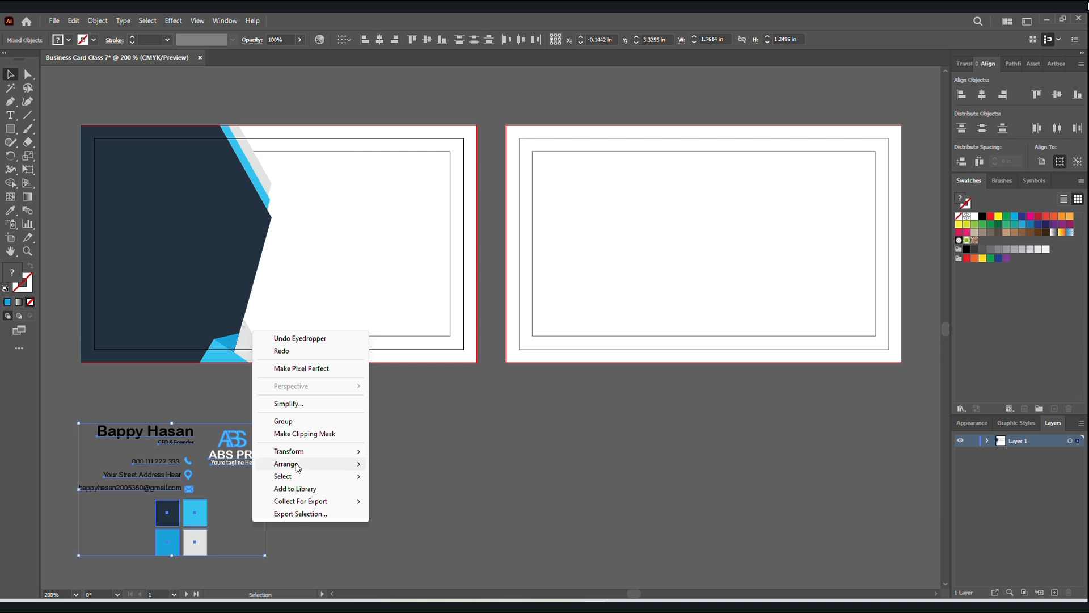
mouse_move(295, 463)
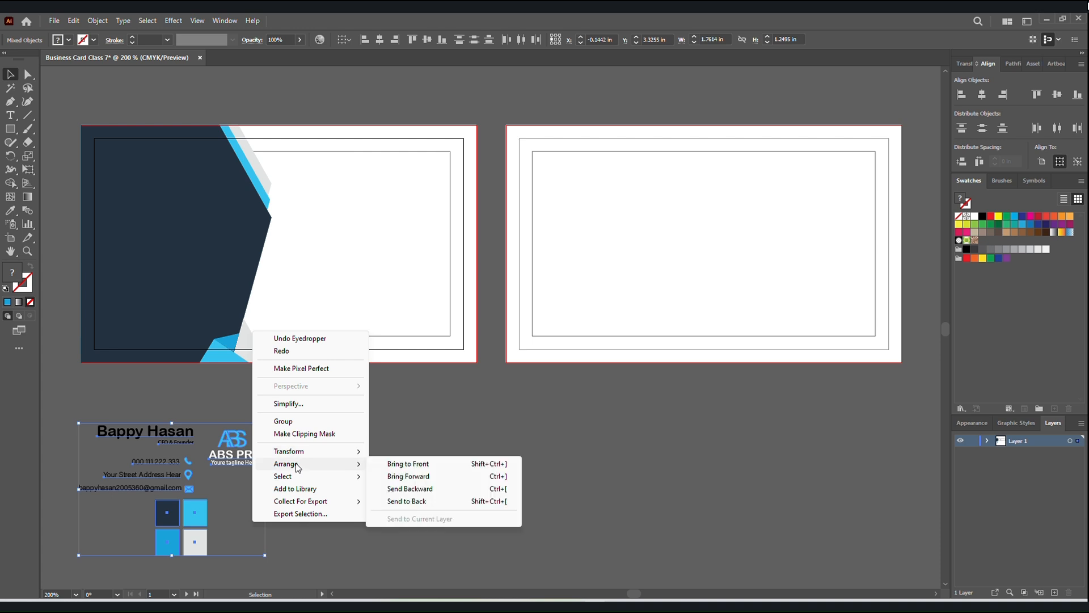
click(423, 466)
click(384, 452)
drag(224, 448, 163, 293)
key(ctrl+z)
click(189, 423)
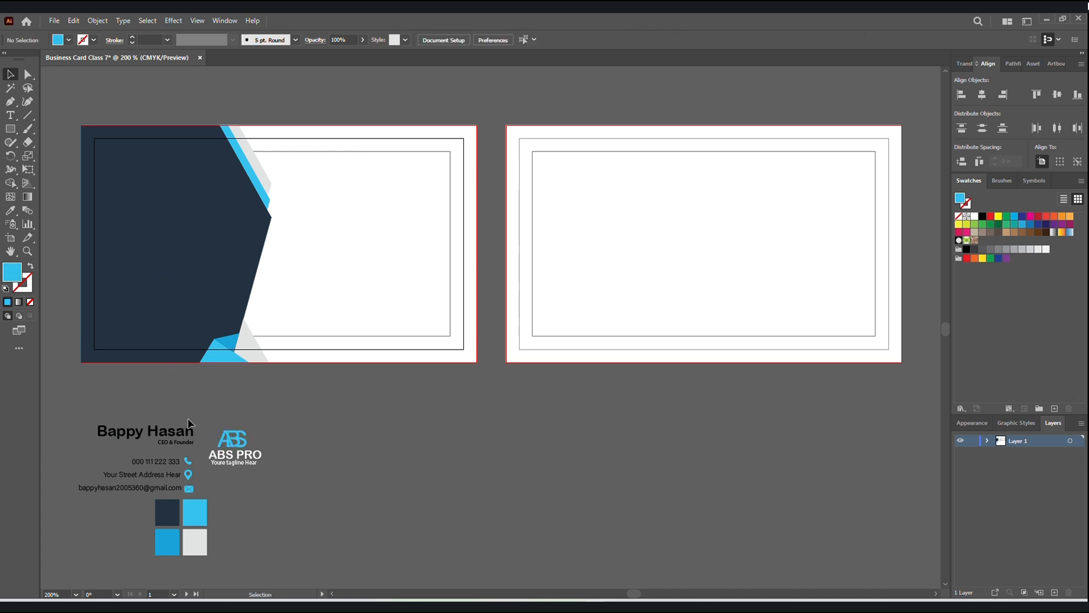
Place a copy of the logo on the first artboard's navy shape and move the name and contact details onto its white area.
drag(206, 424, 176, 238)
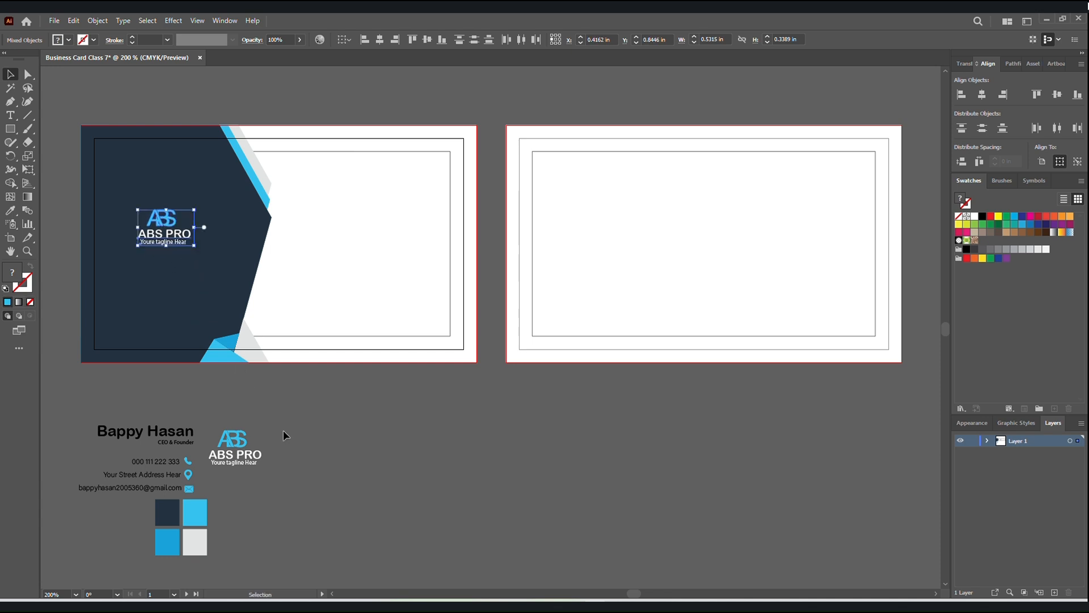
click(323, 441)
drag(75, 422, 195, 490)
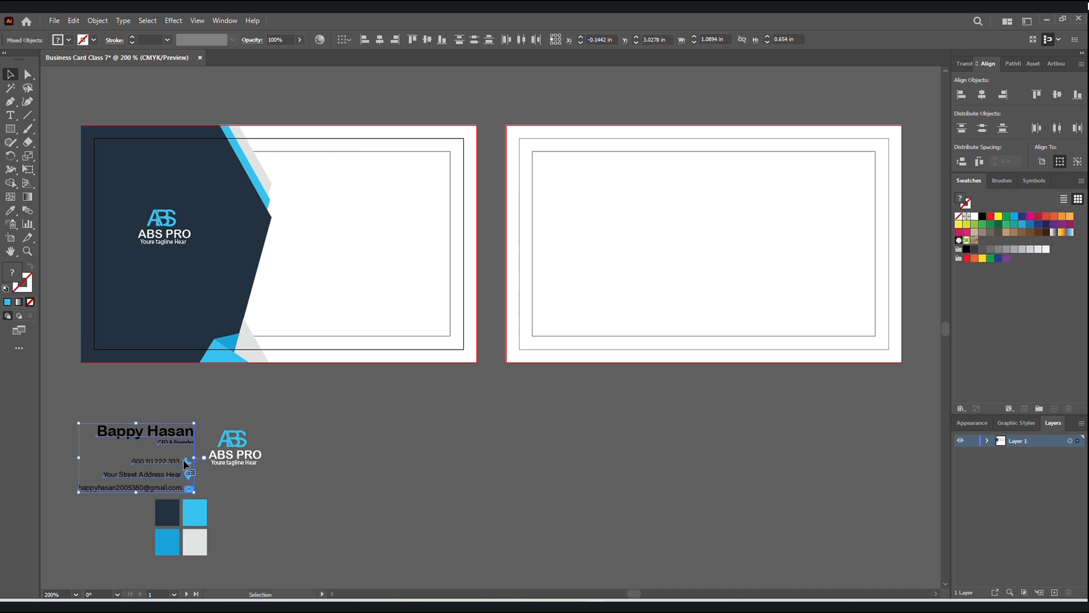
drag(187, 437, 425, 220)
click(391, 462)
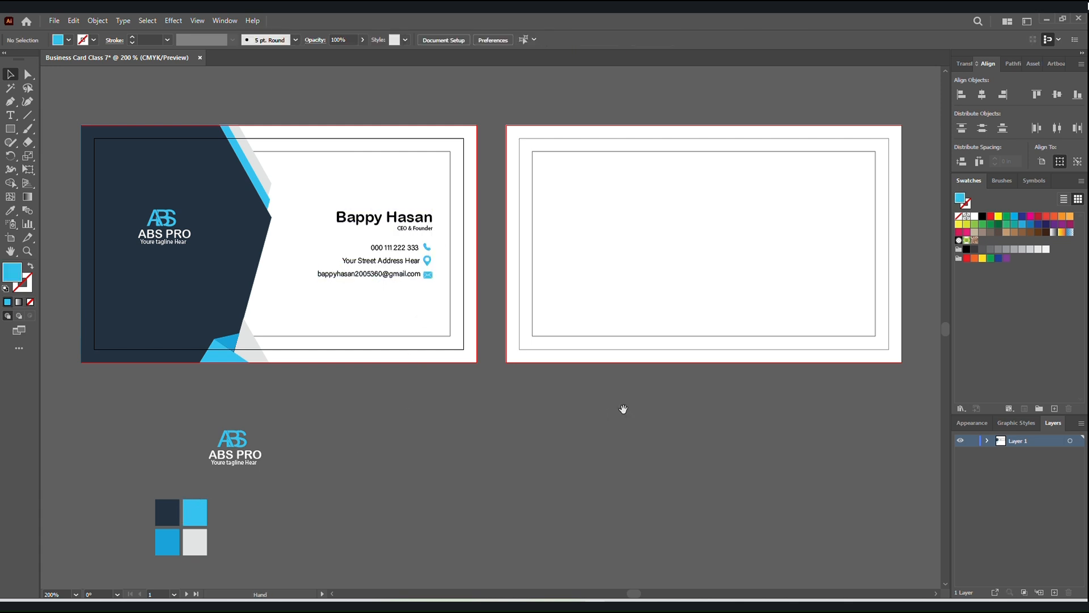
drag(622, 408, 592, 417)
click(10, 102)
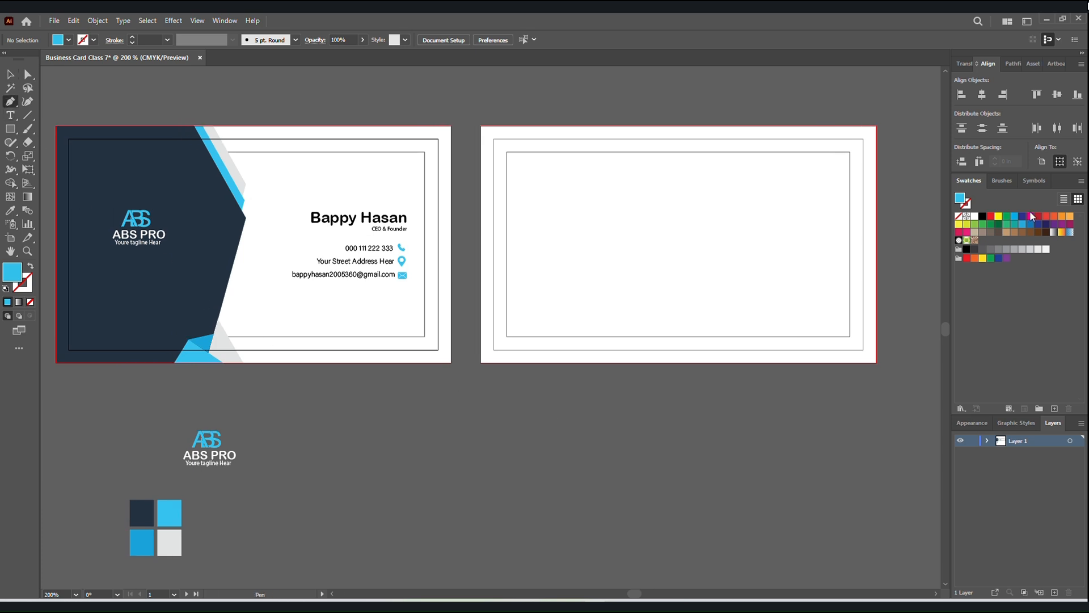
click(877, 127)
click(877, 364)
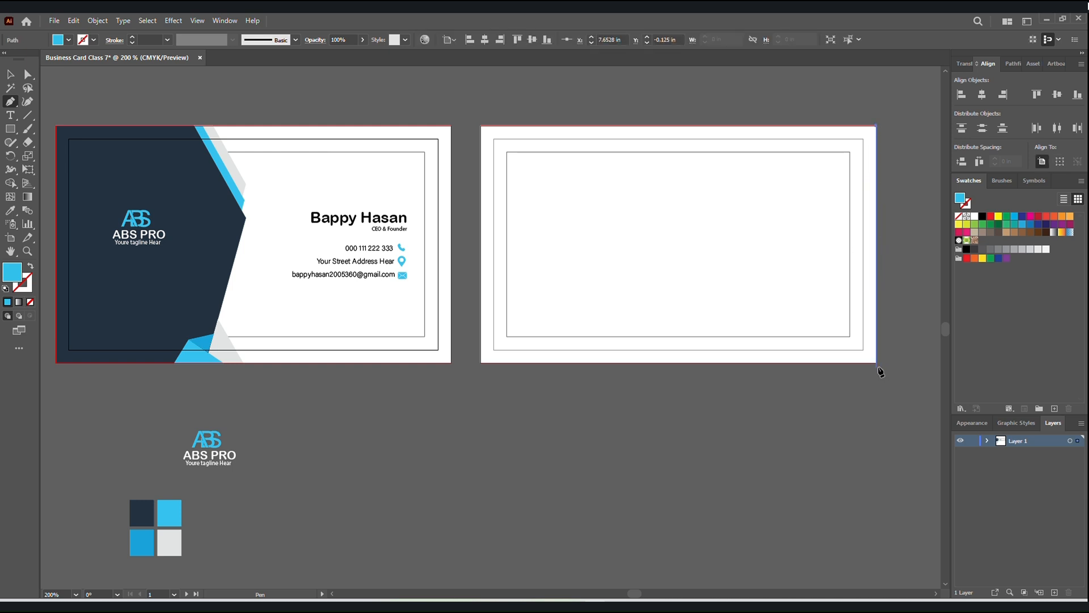
shift+click(769, 363)
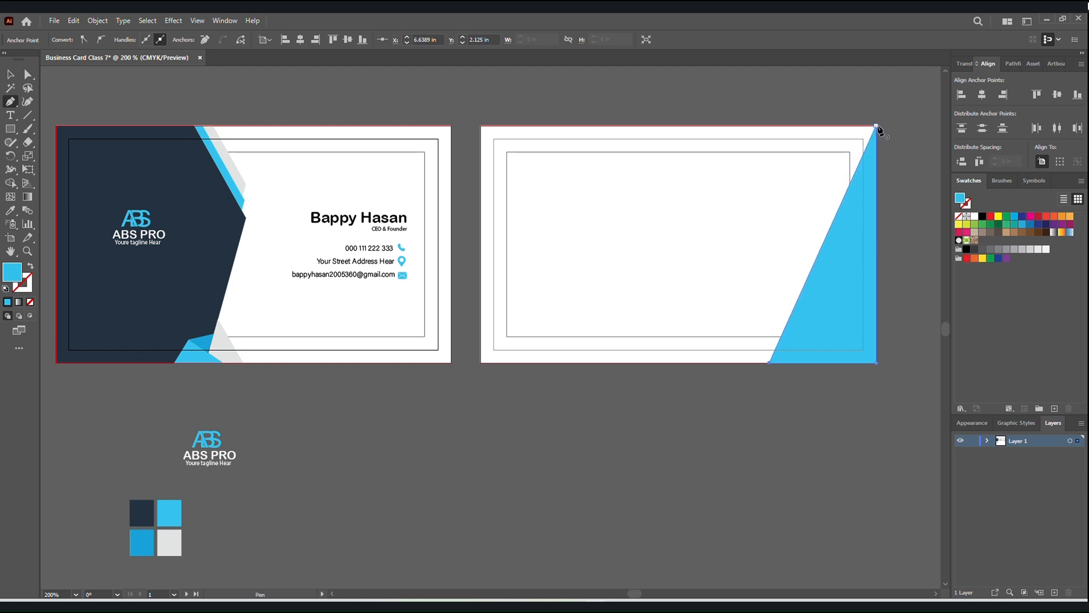
click(877, 127)
click(11, 73)
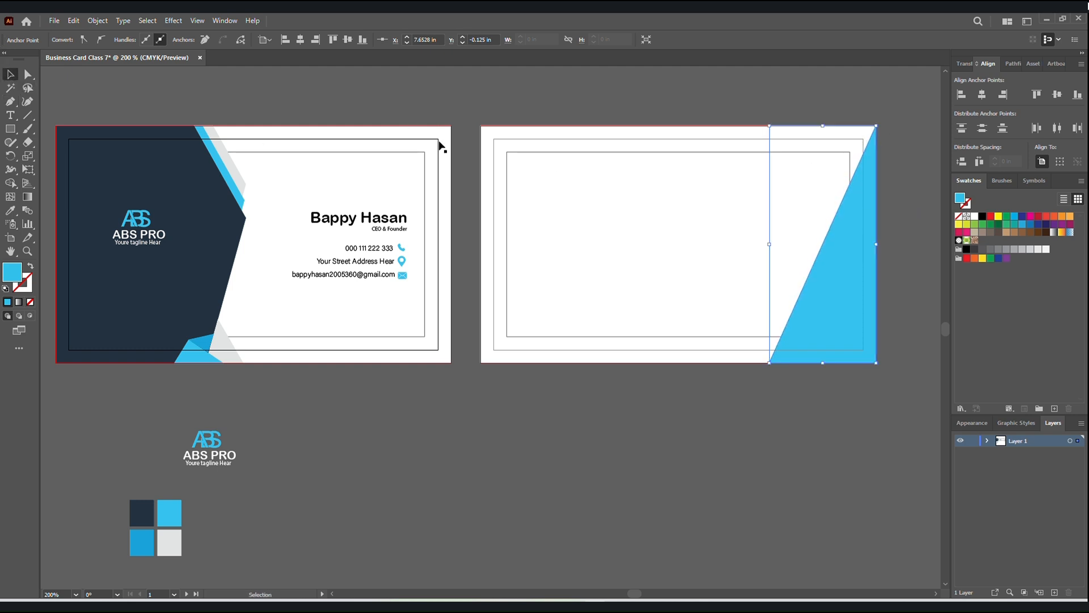
key(Delete)
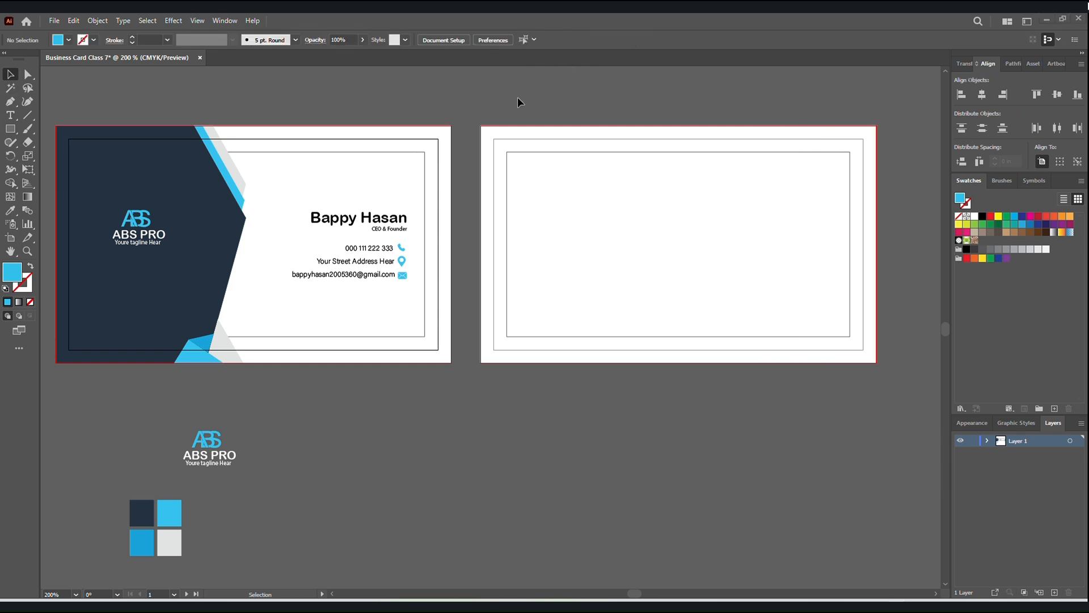
Fill the second card's background with the navy sampled from the first card's shape using the Eyedropper, and deselect it.
key(ctrl+minus)
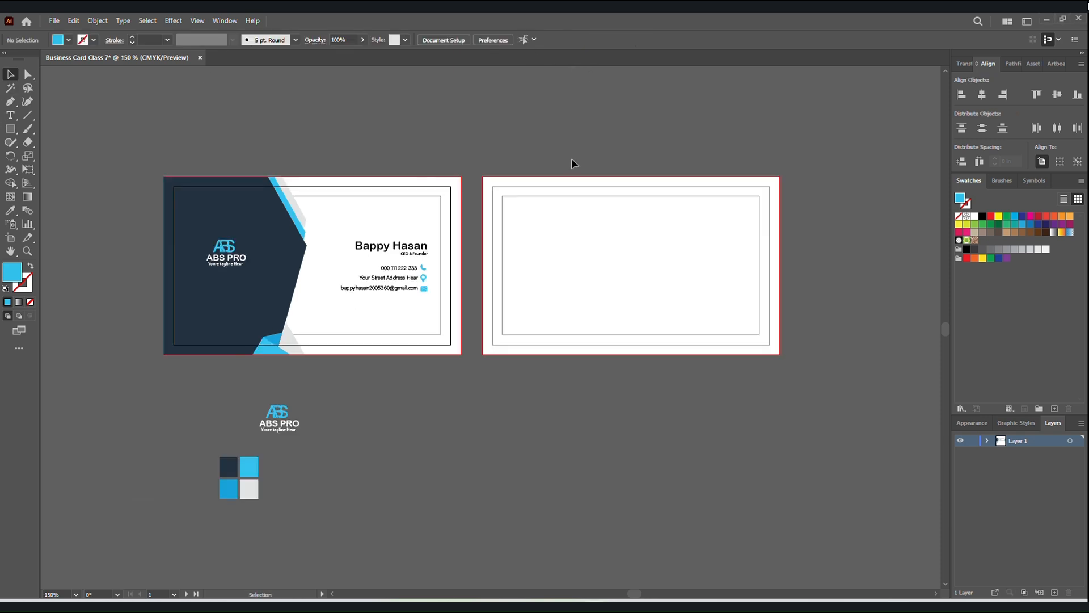
click(594, 267)
click(10, 209)
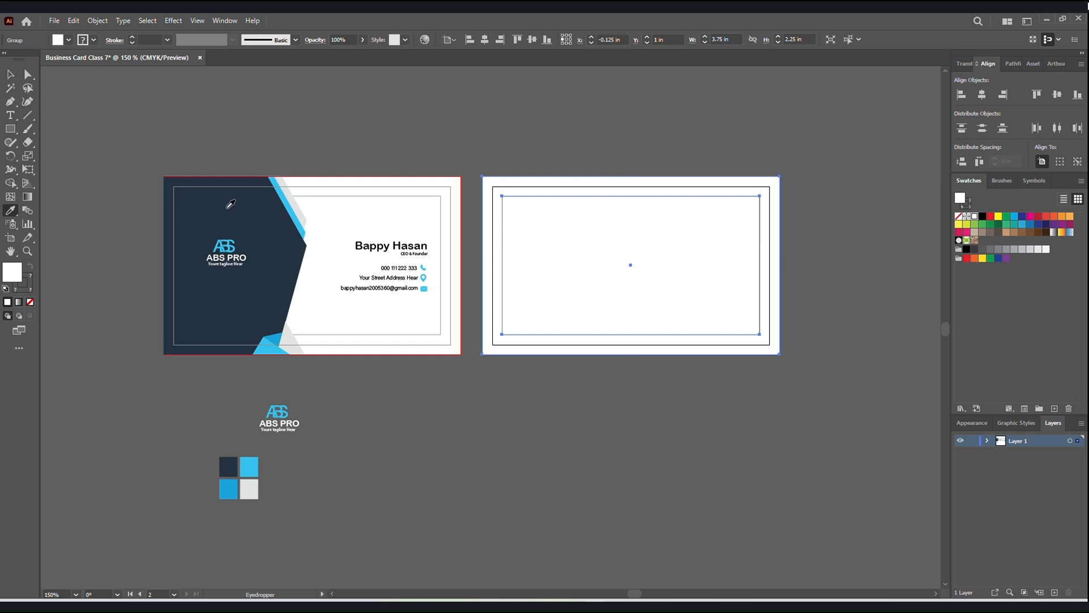
click(227, 206)
click(11, 73)
click(287, 140)
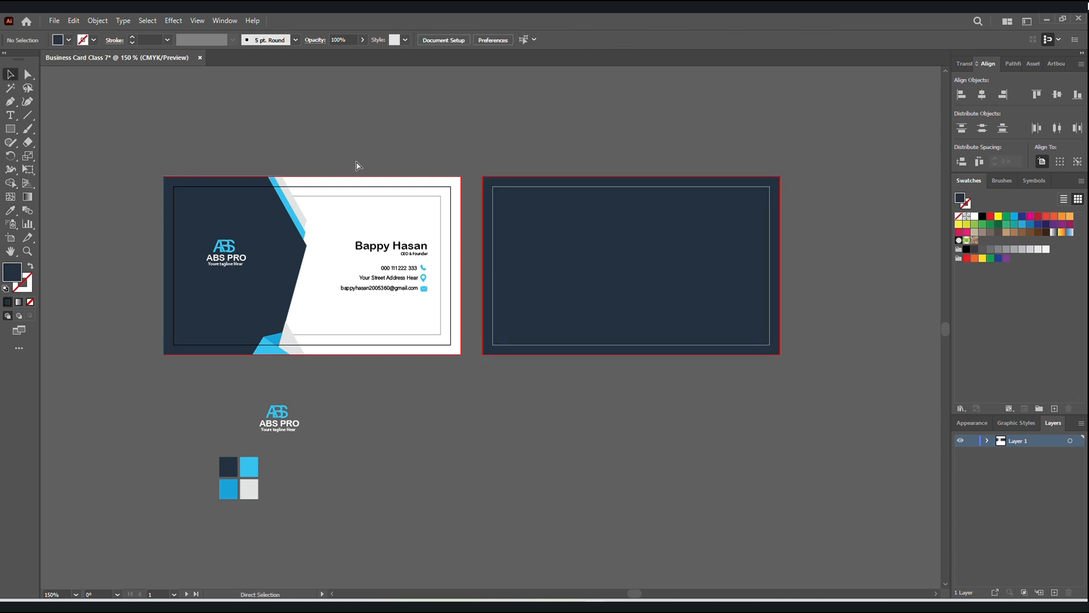
Ungroup the second card's background and guides, and give its inner safe-area rectangle a 0.25 pt stroke.
key(ctrl+plus)
click(583, 278)
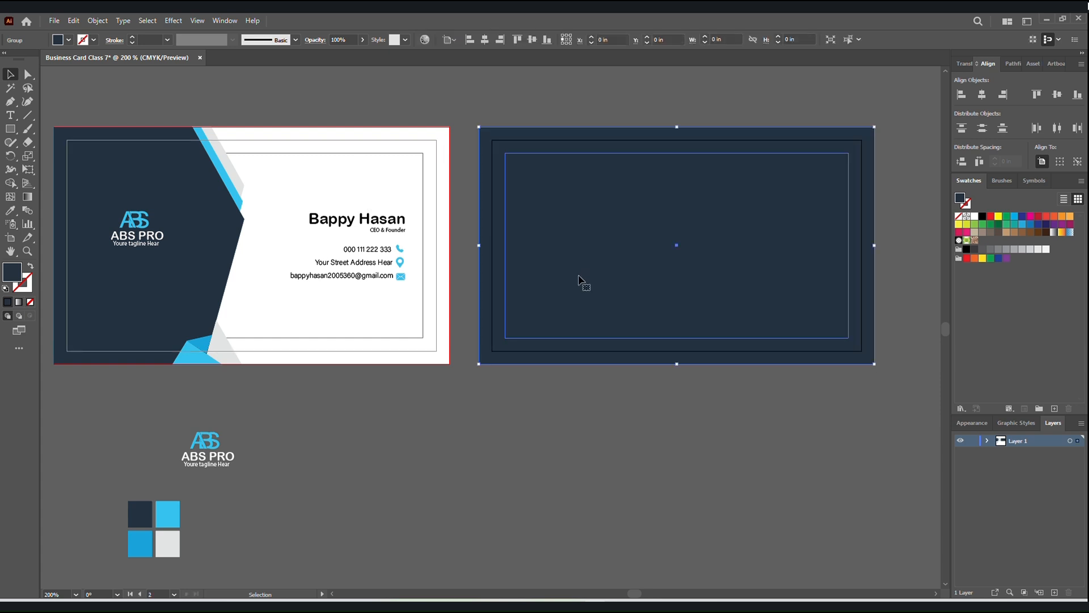
right_click(690, 291)
click(723, 391)
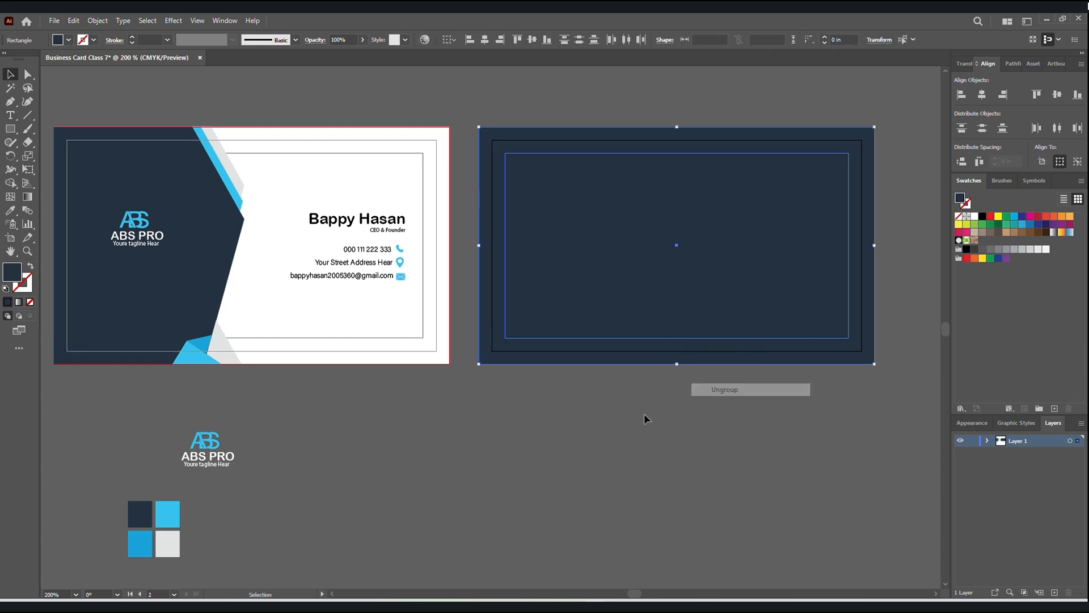
click(644, 414)
click(630, 302)
click(132, 37)
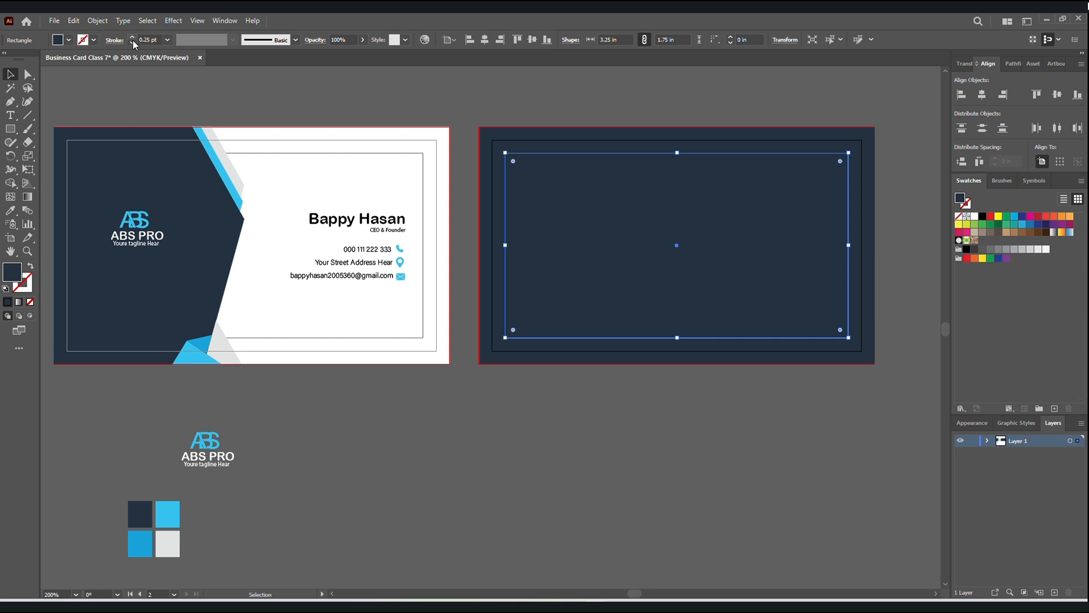
click(375, 493)
click(299, 195)
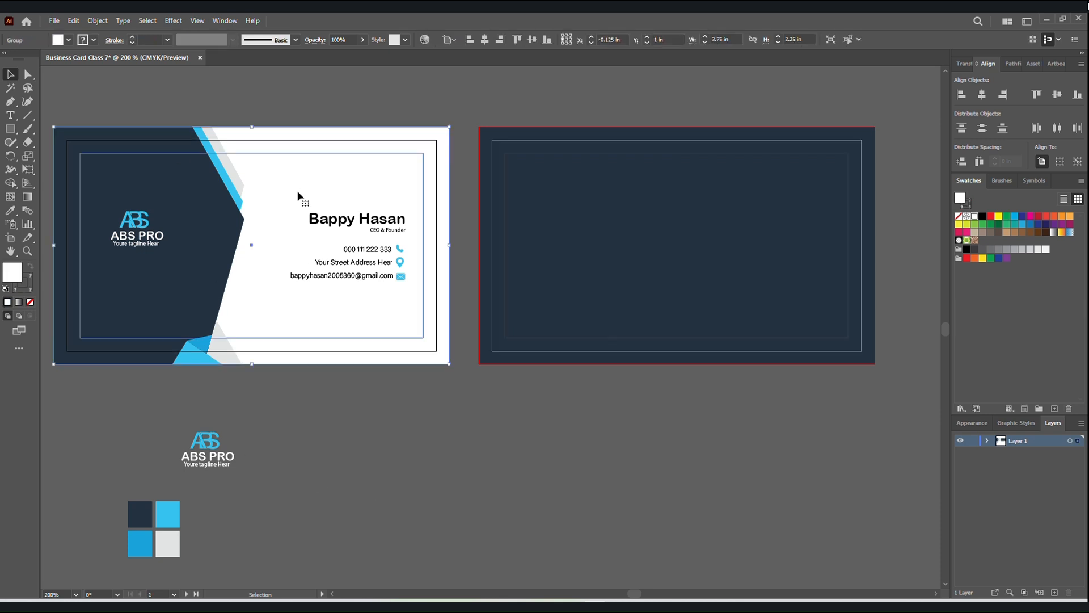
click(384, 440)
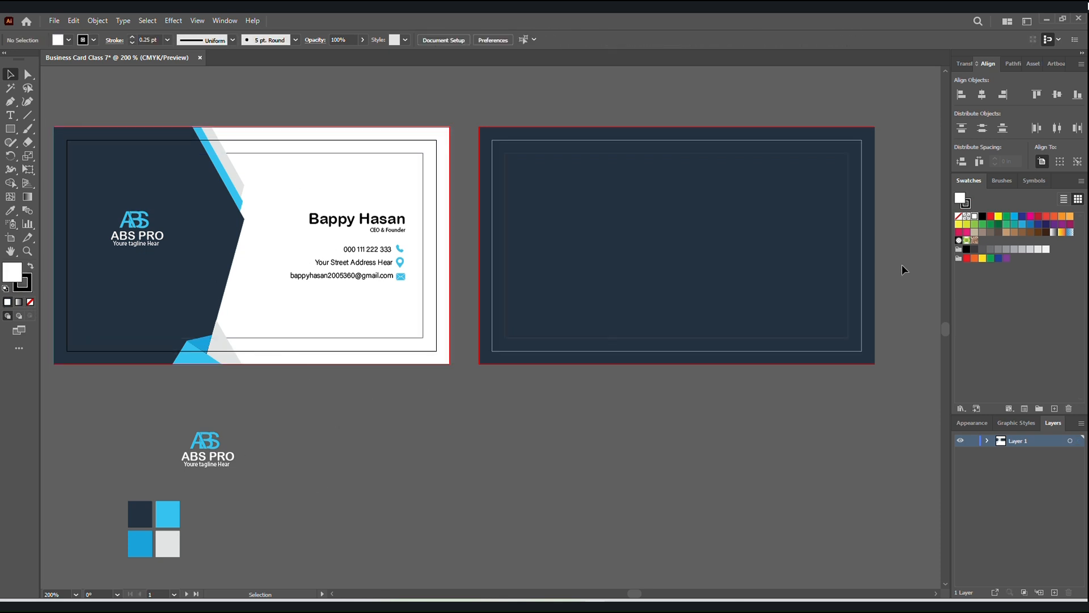
click(777, 253)
click(637, 408)
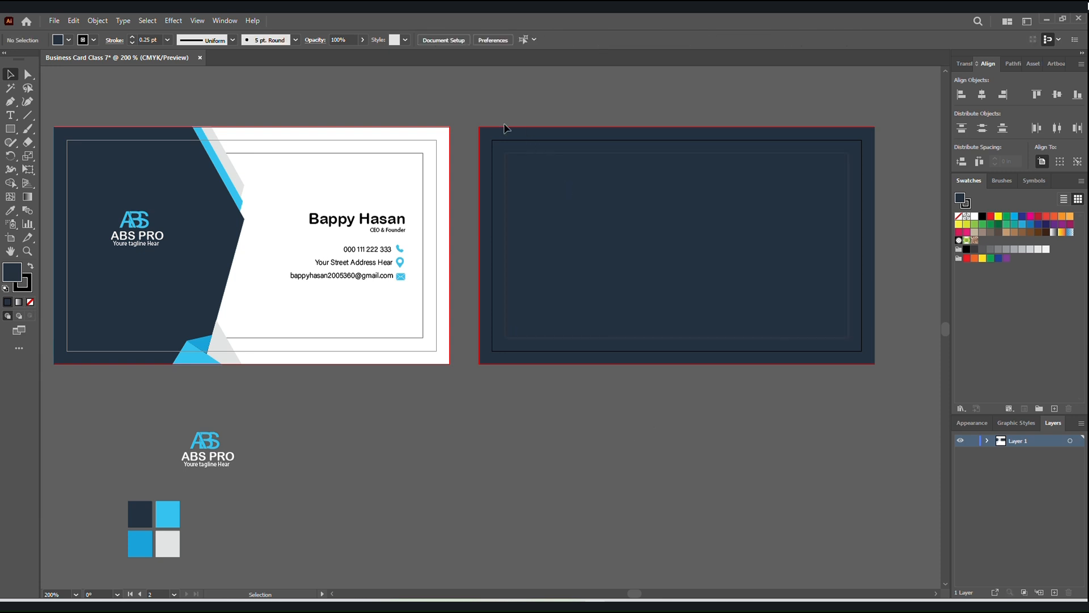
click(711, 341)
click(718, 419)
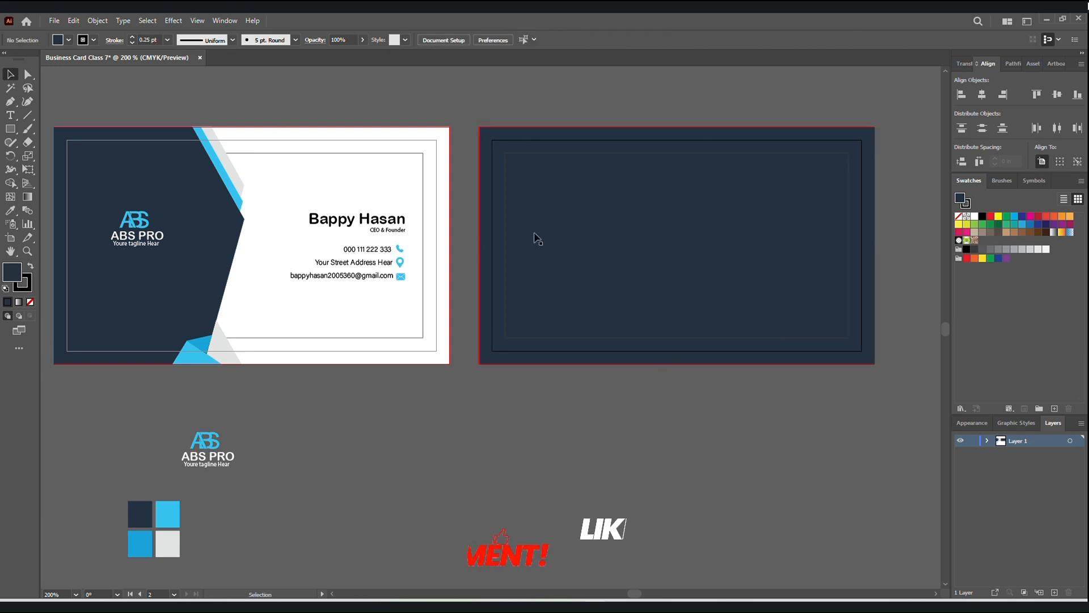
Start a shape with the Pen tool down the second card's right edge, from its upper corner to its lower corner.
click(10, 101)
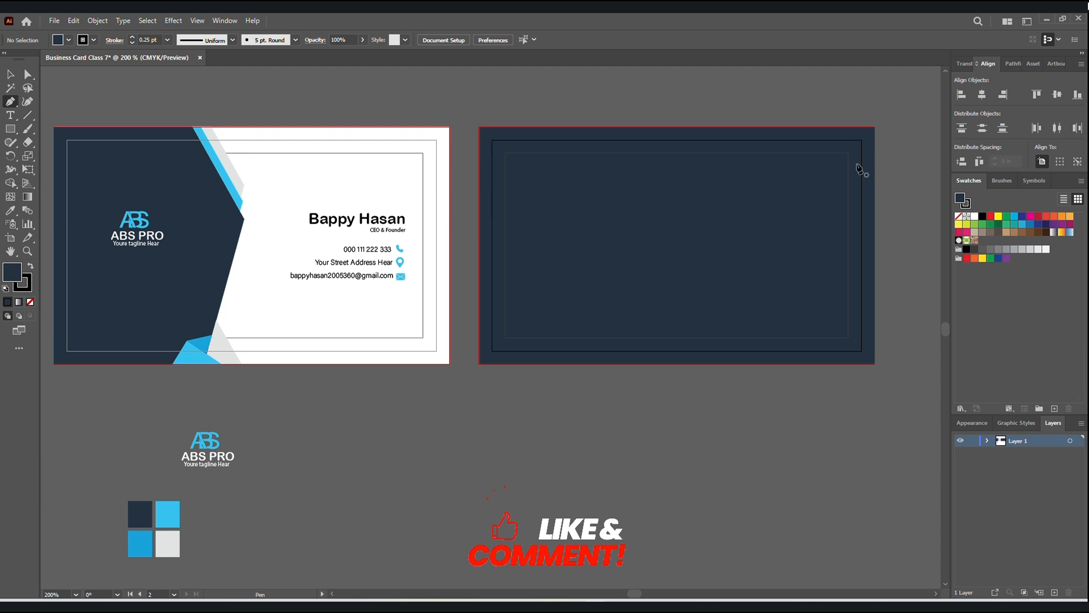
click(874, 126)
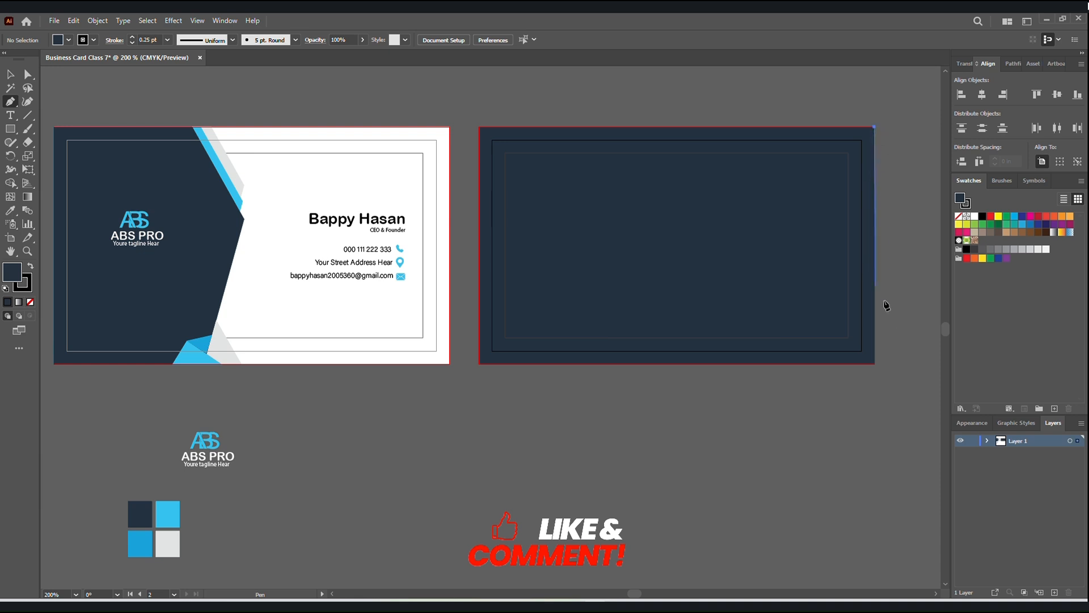
click(874, 364)
ctrl+click(874, 366)
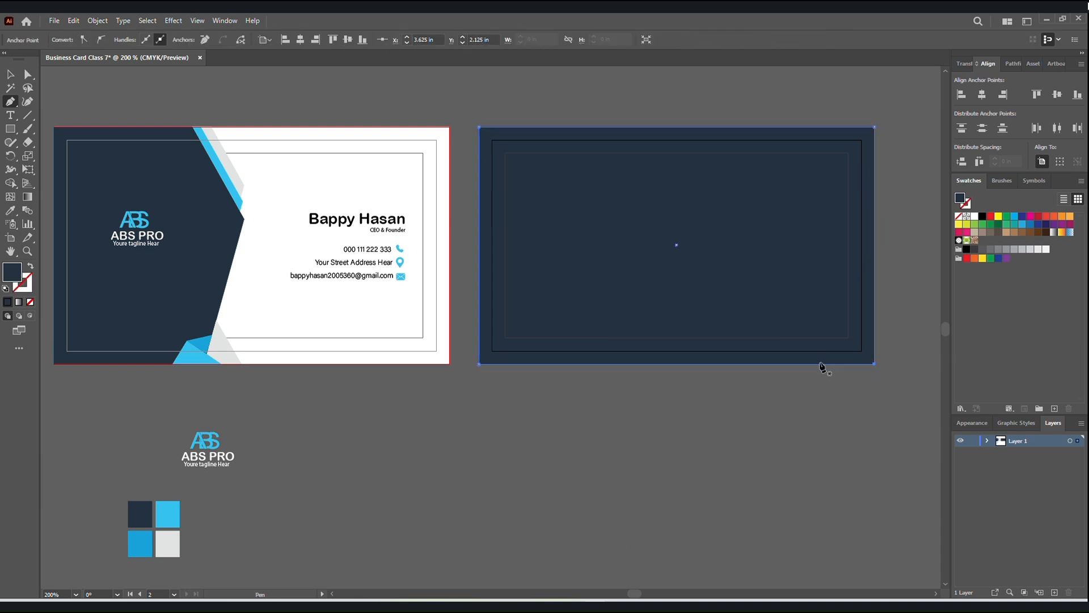
ctrl+click(872, 333)
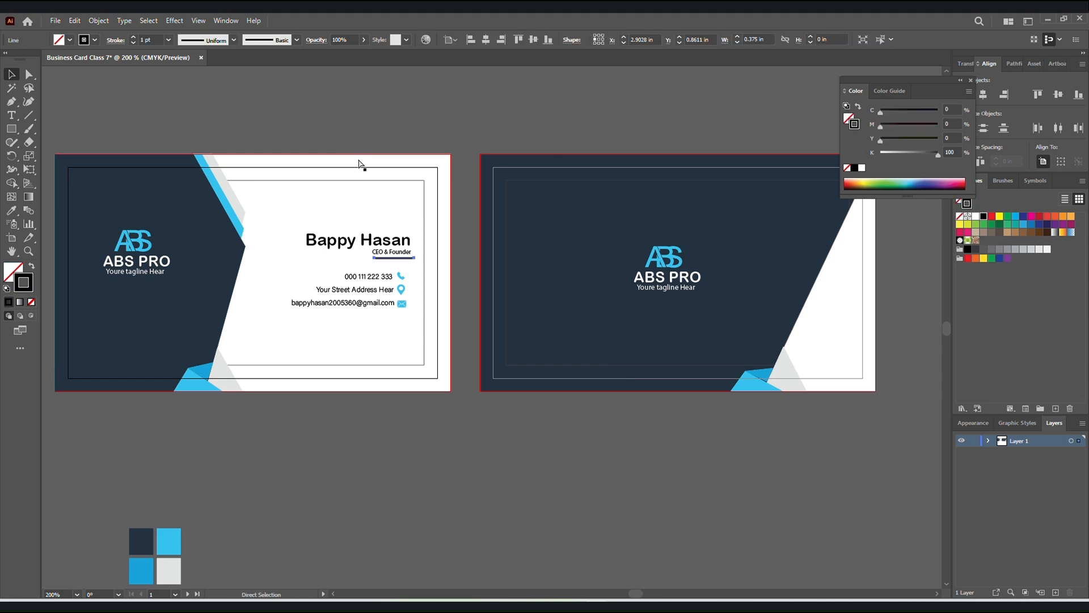
Replace the line under the job title on the first card with a thin light blue rectangle, about 0.35 × 0.014 in, without a stroke.
key(ctrl+z)
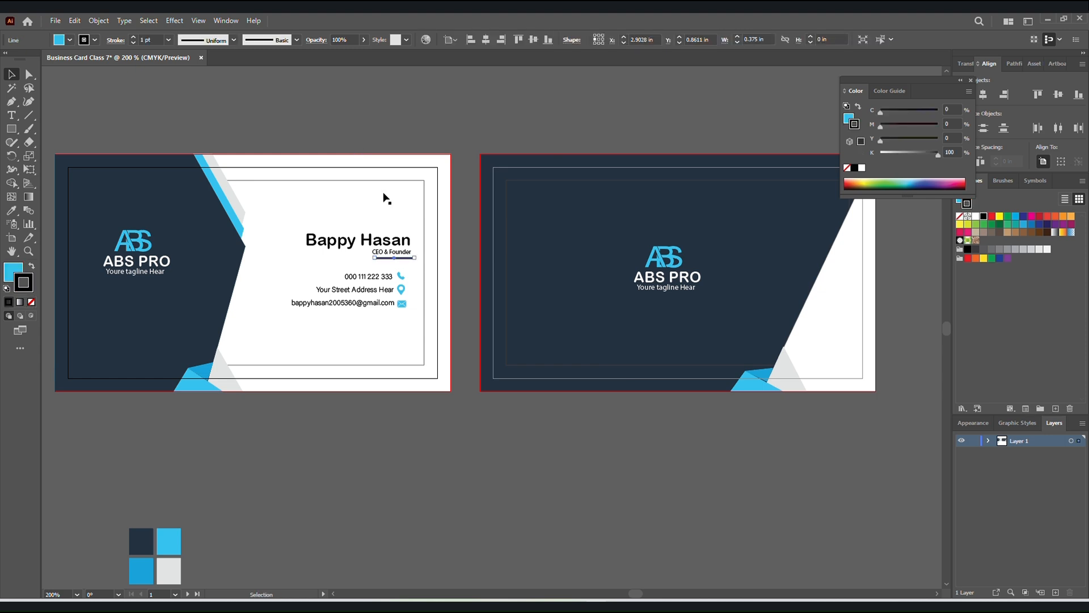
key(Delete)
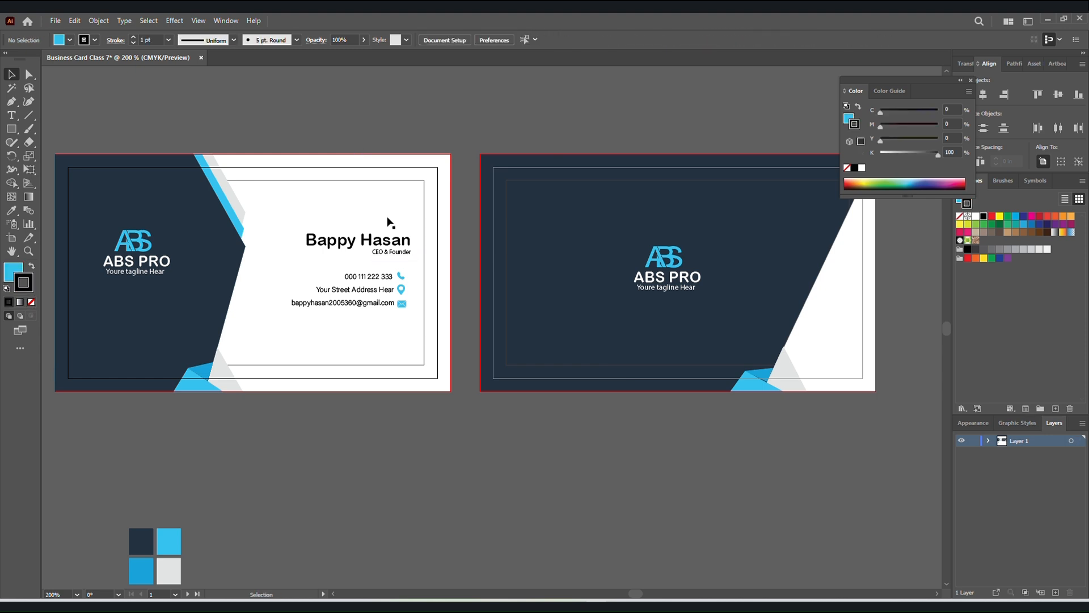
click(11, 128)
drag(373, 258, 412, 261)
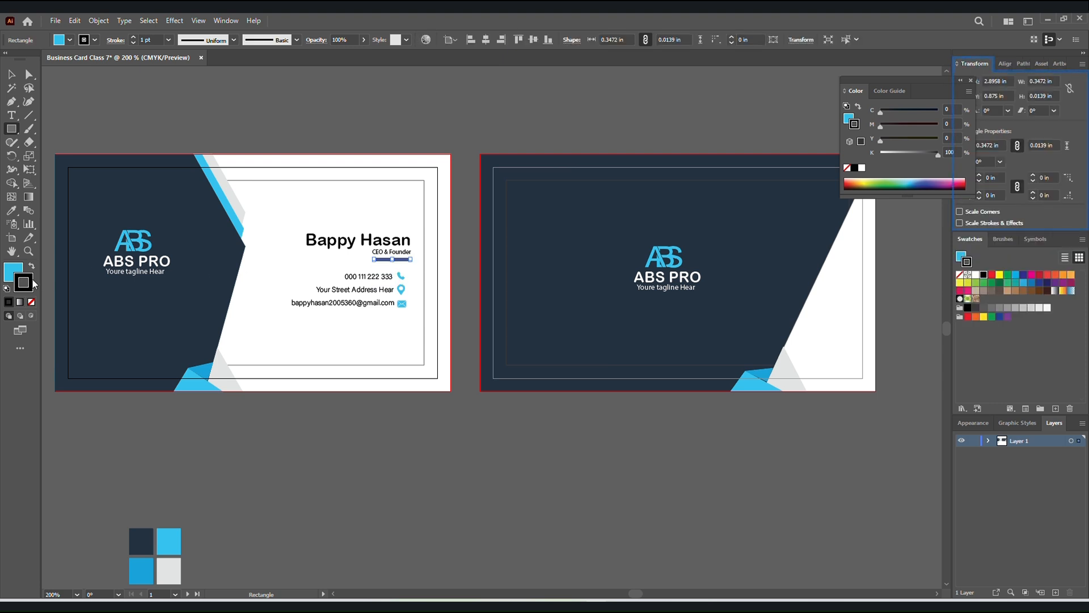
click(31, 302)
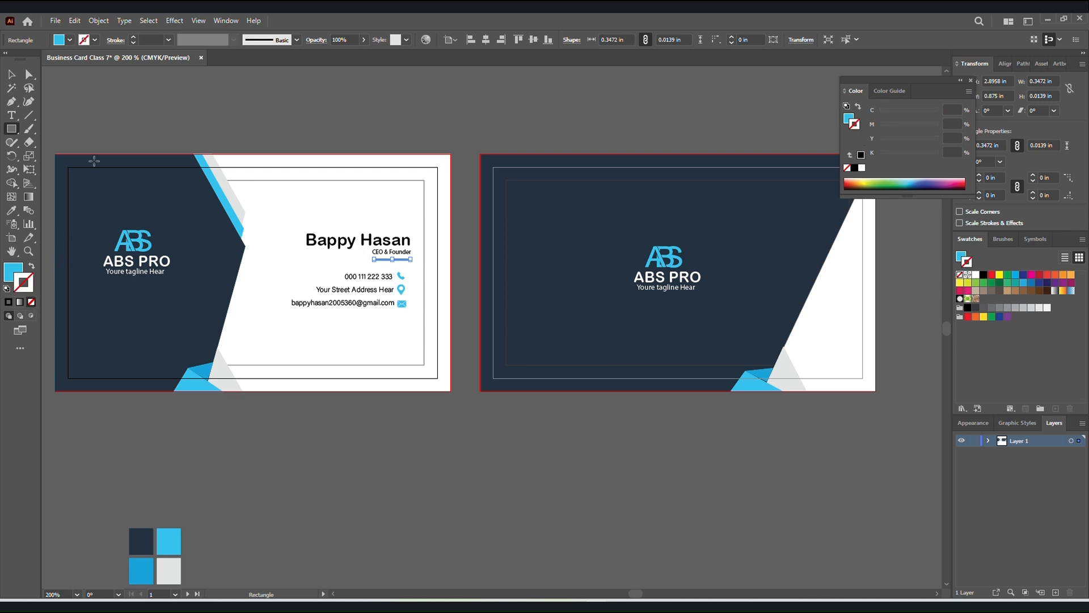
click(7, 75)
click(188, 122)
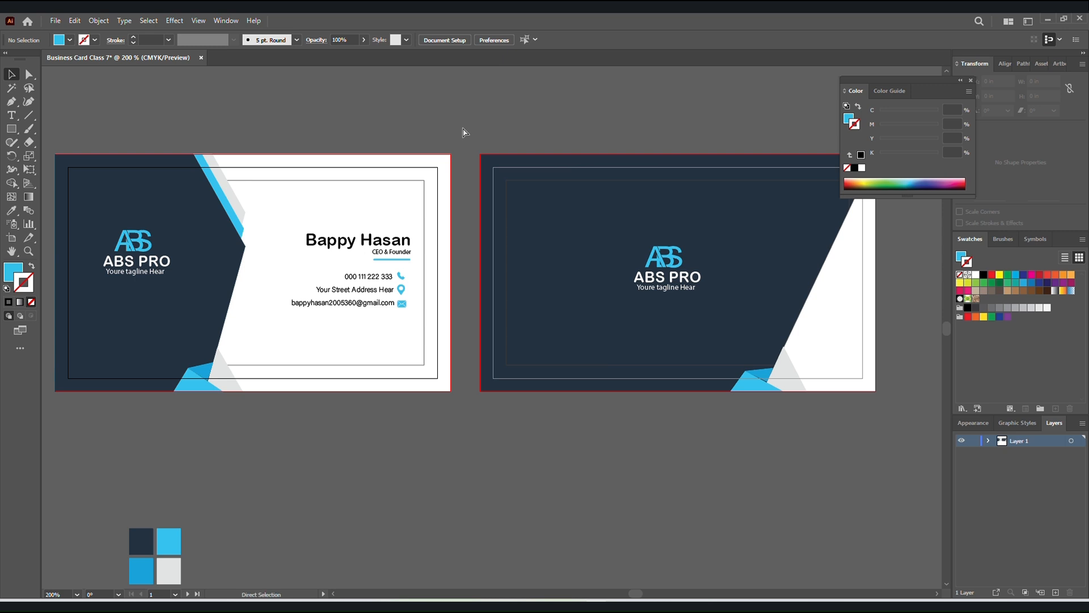
Delete the four colour samples below the artboards and close the floating colour controls.
key(ctrl+minus)
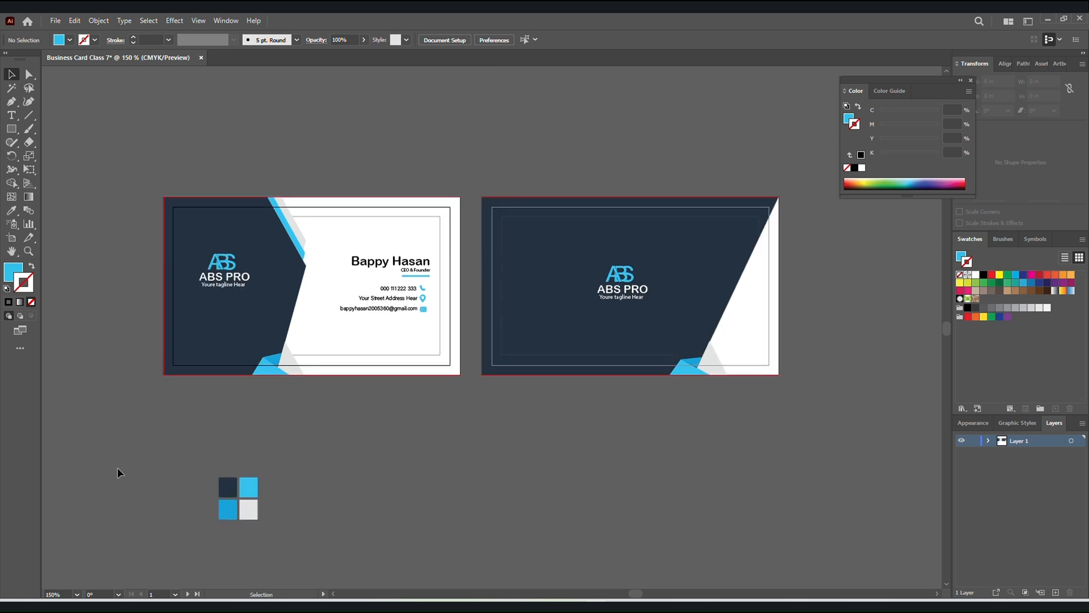
drag(120, 460, 308, 529)
key(Delete)
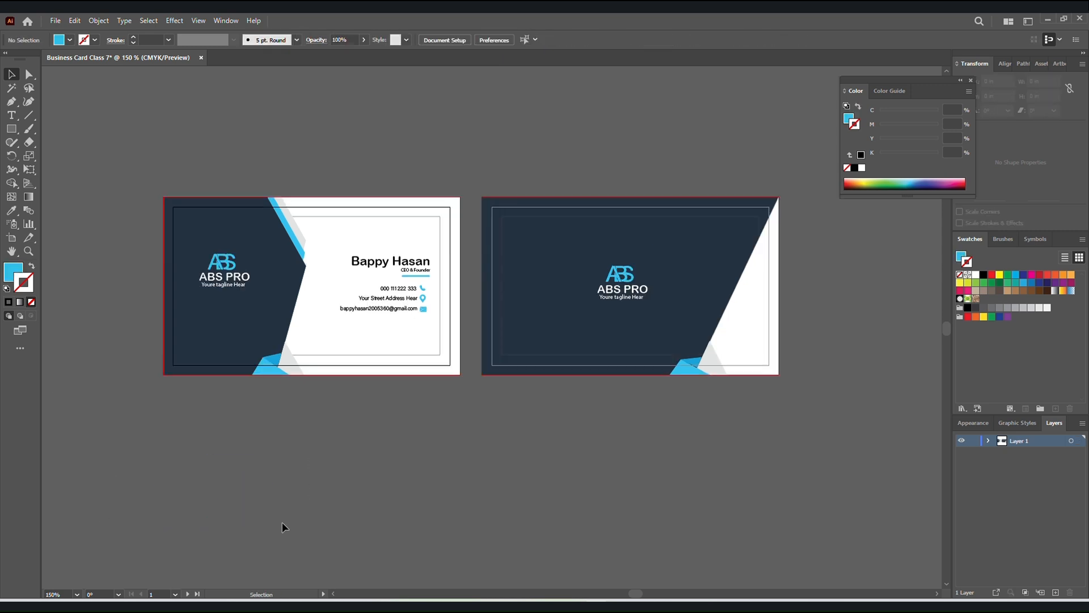
click(971, 80)
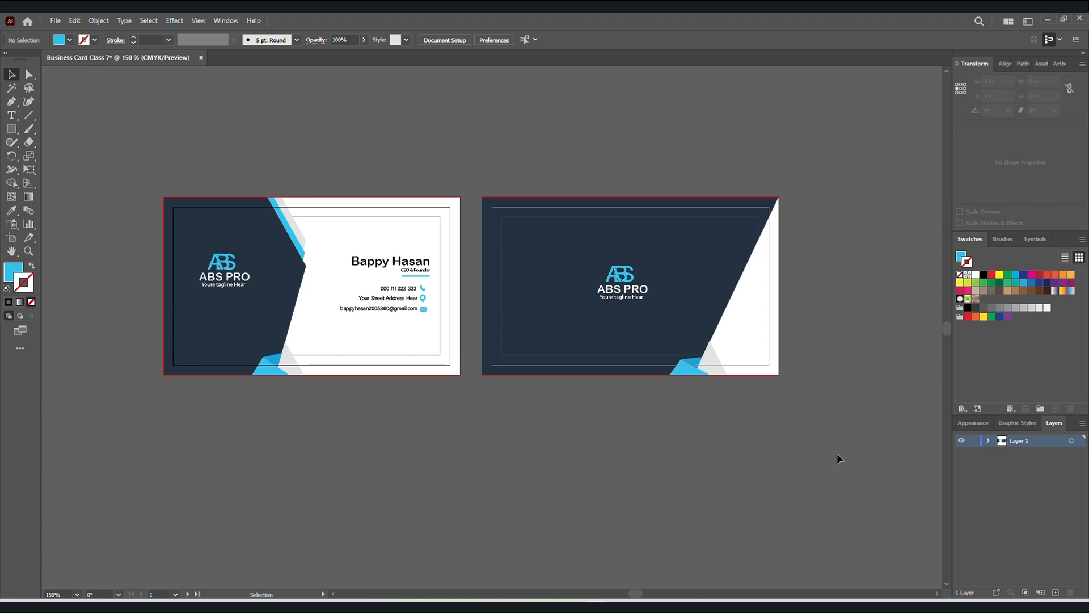